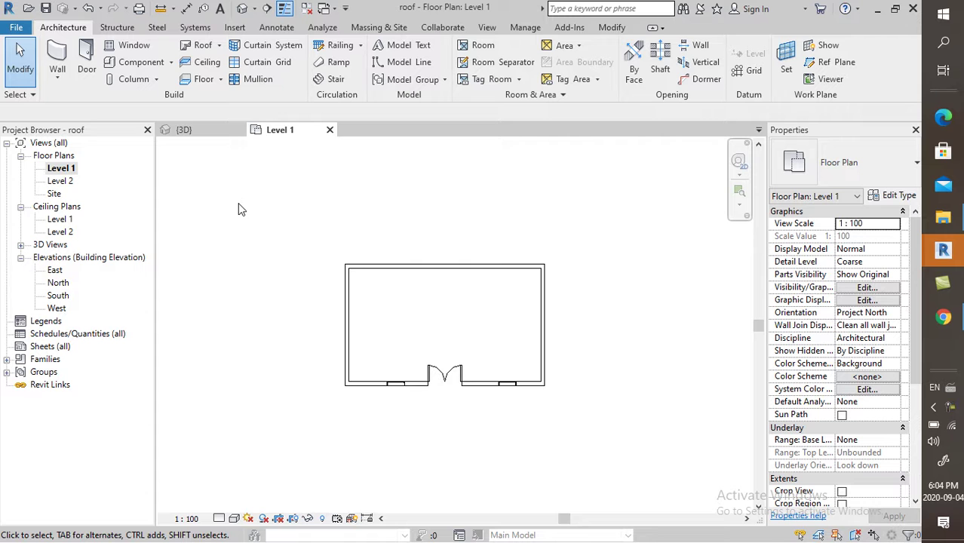
Step: In the program's general options, set the save reminder interval to No reminders
click(17, 28)
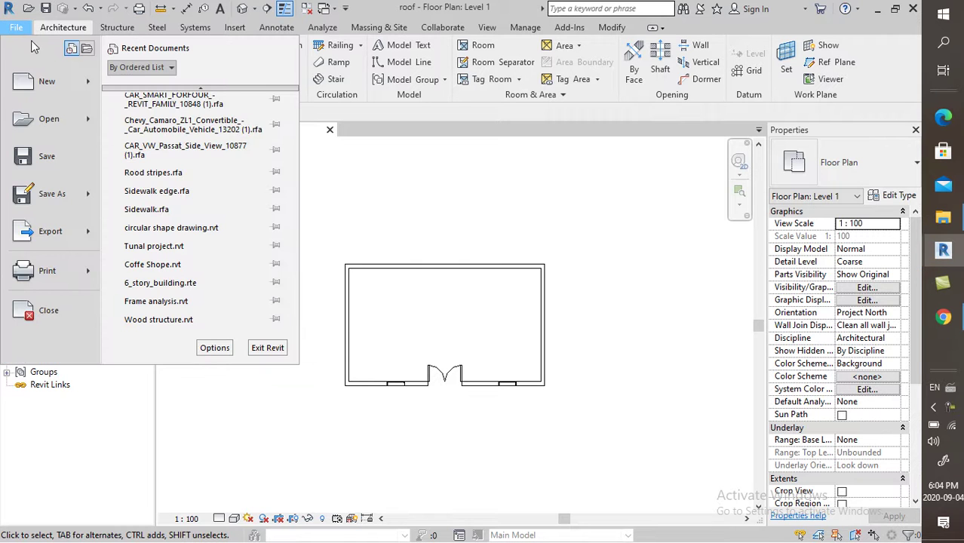
click(217, 350)
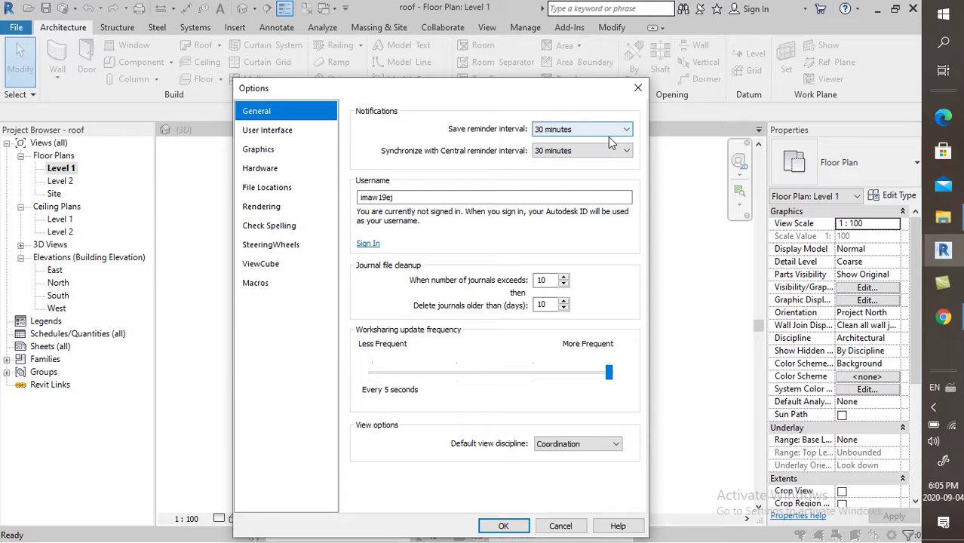
click(596, 132)
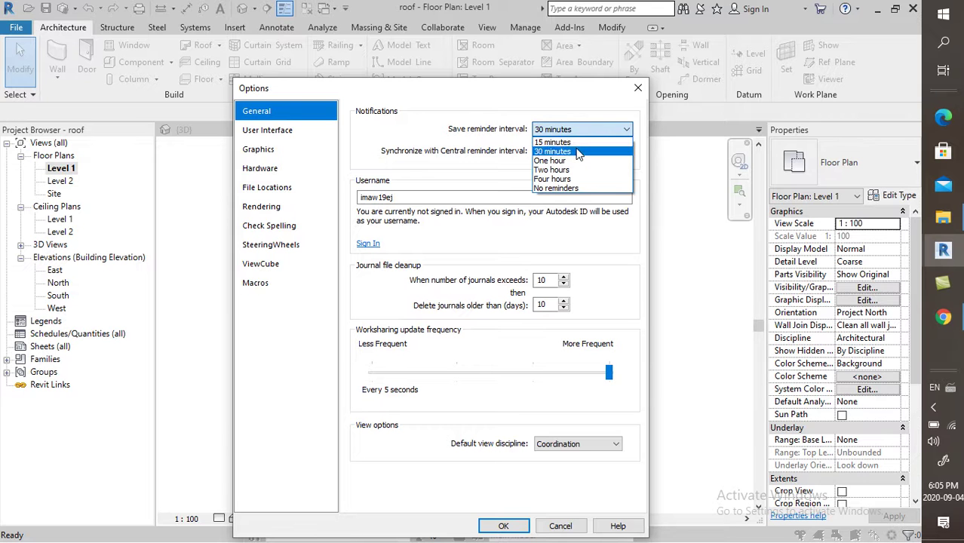
click(560, 188)
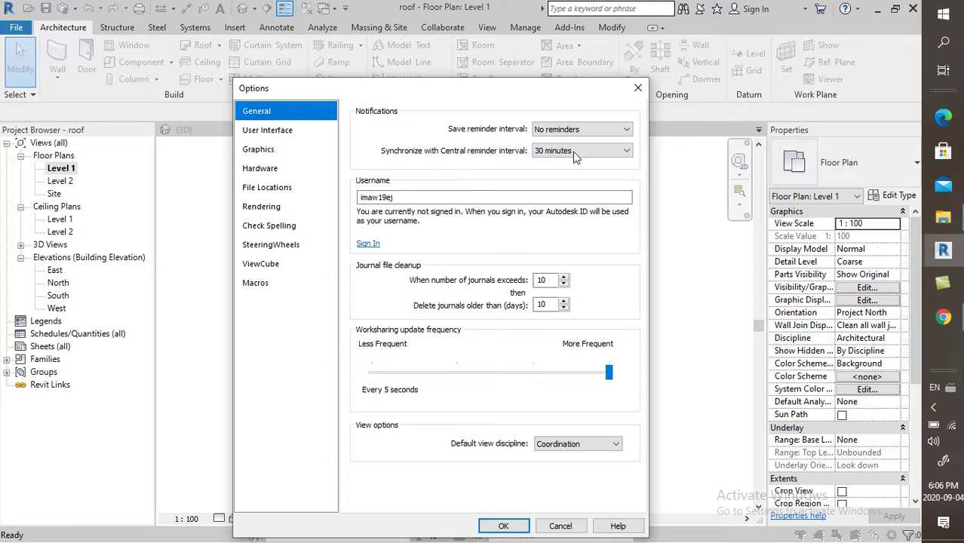
click(603, 152)
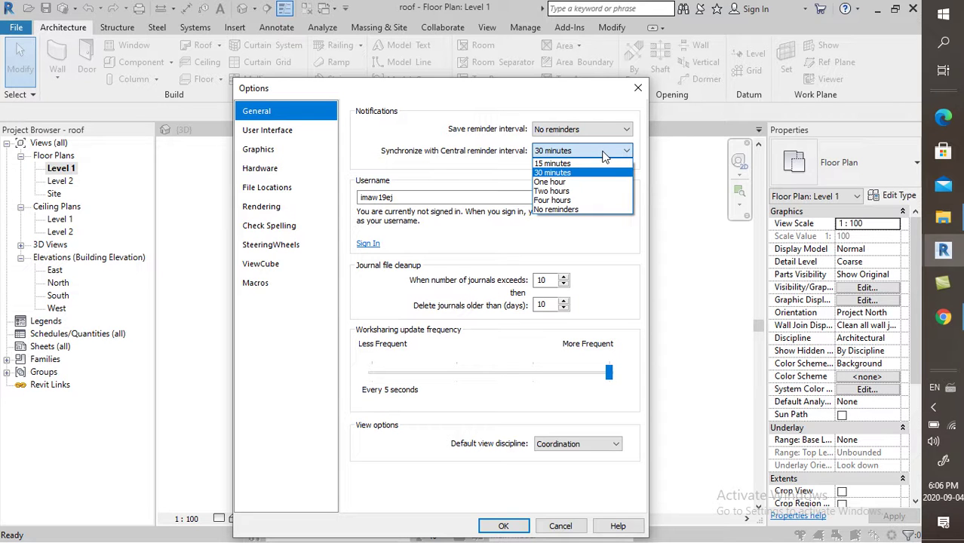
click(604, 152)
click(604, 152)
click(575, 154)
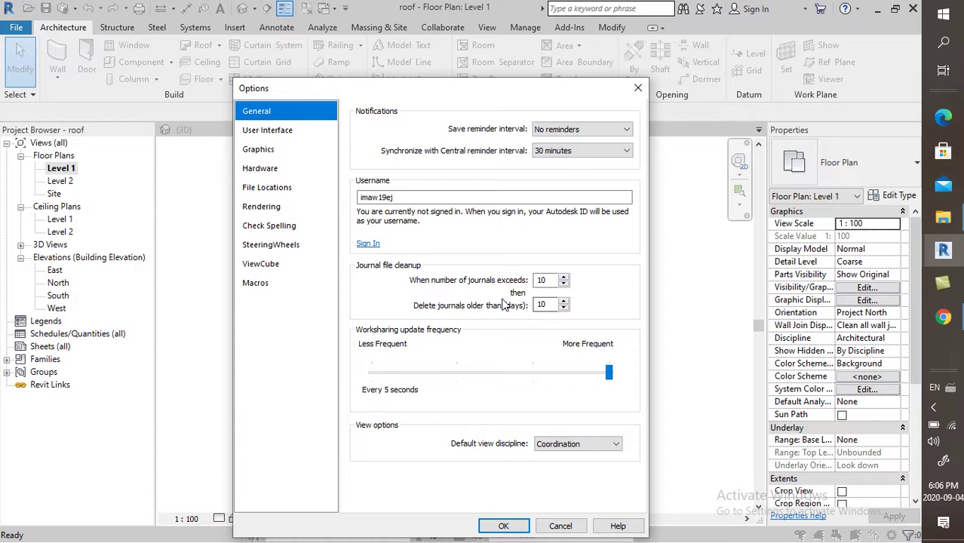
Step: Try raising the journal file cleanup limit to 12 journals and restore it to 10
click(564, 276)
click(563, 277)
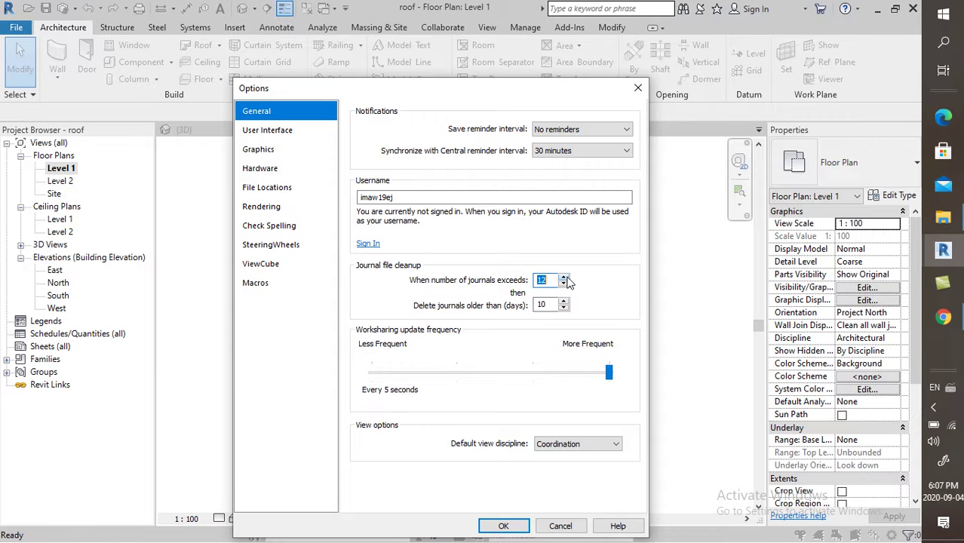
click(563, 285)
click(564, 284)
click(564, 284)
click(564, 307)
click(563, 309)
Step: Disable the Architecture tab and tools in the User Interface options and apply the options
click(273, 132)
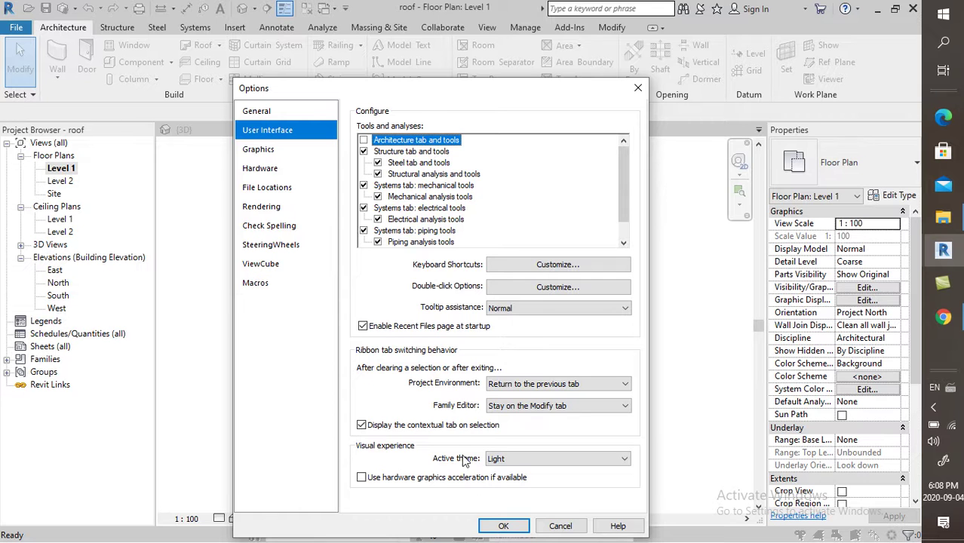
click(503, 528)
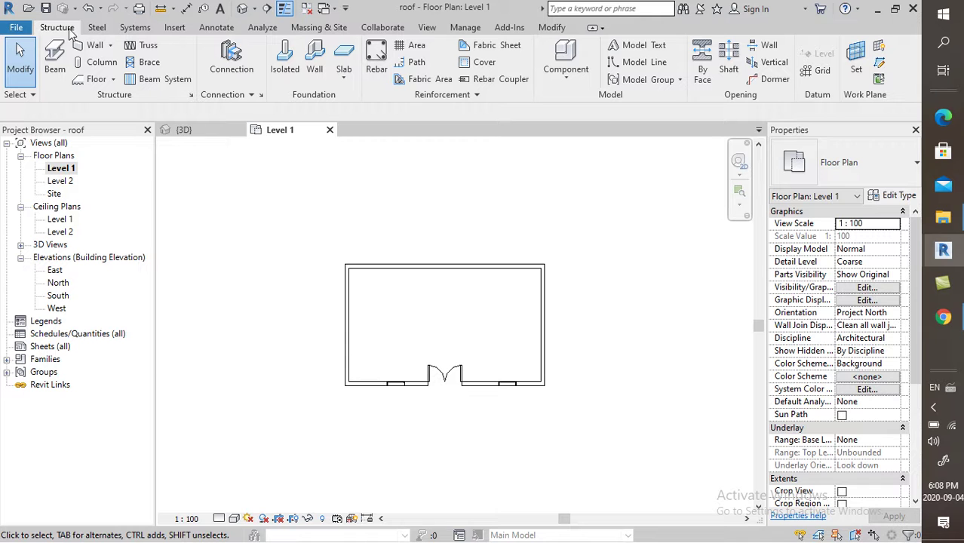
Step: Reopen the options and re-enable the Architecture tab and tools in the User Interface settings
click(16, 27)
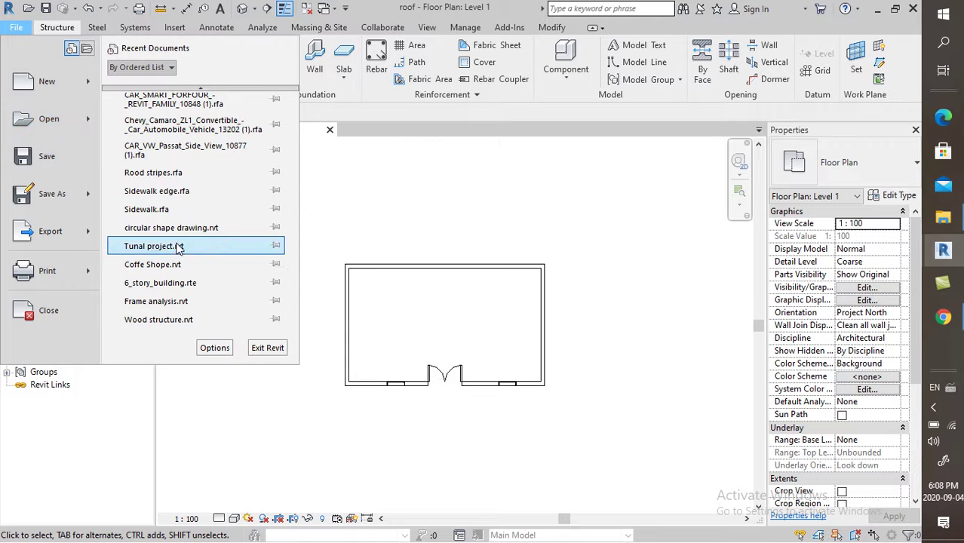
click(218, 349)
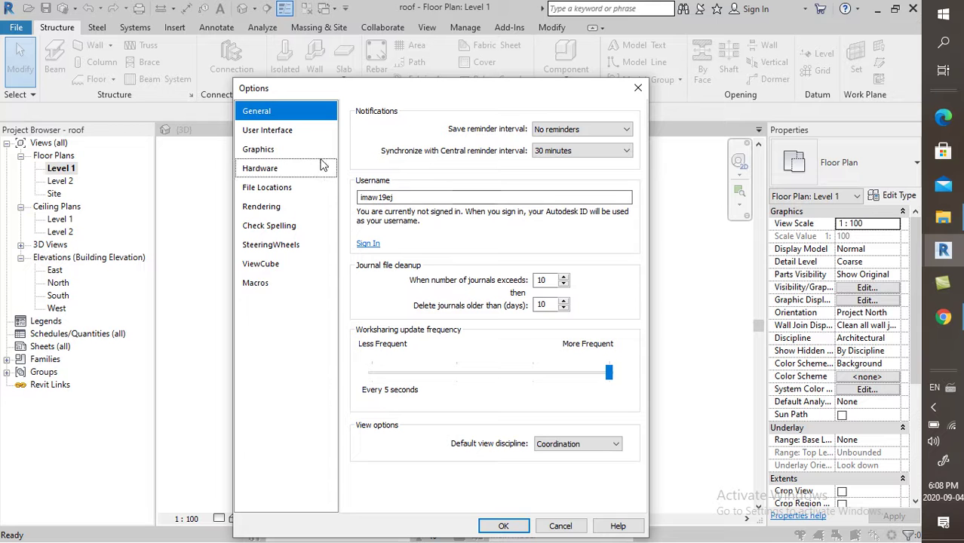
click(275, 130)
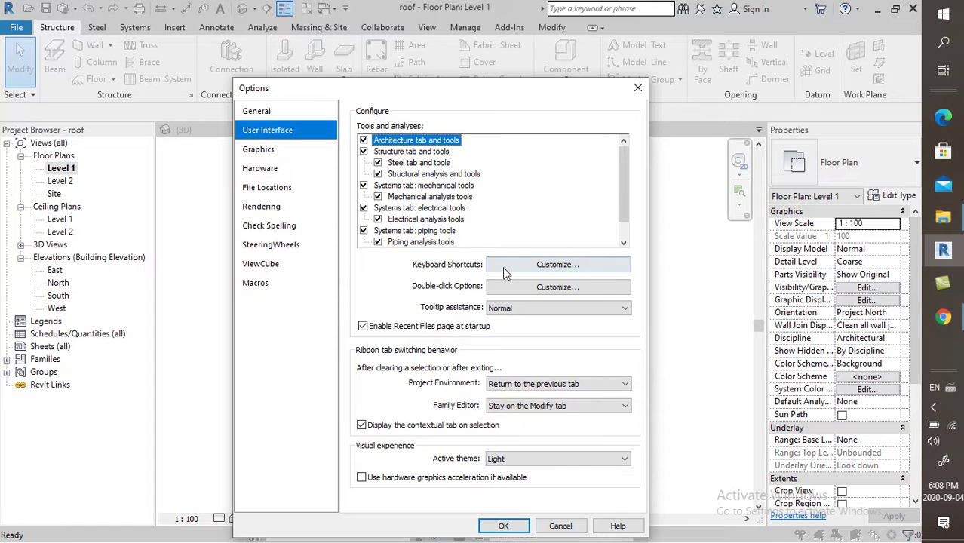
Step: Open the keyboard shortcut customization and browse the list of commands and their assigned shortcuts
click(553, 266)
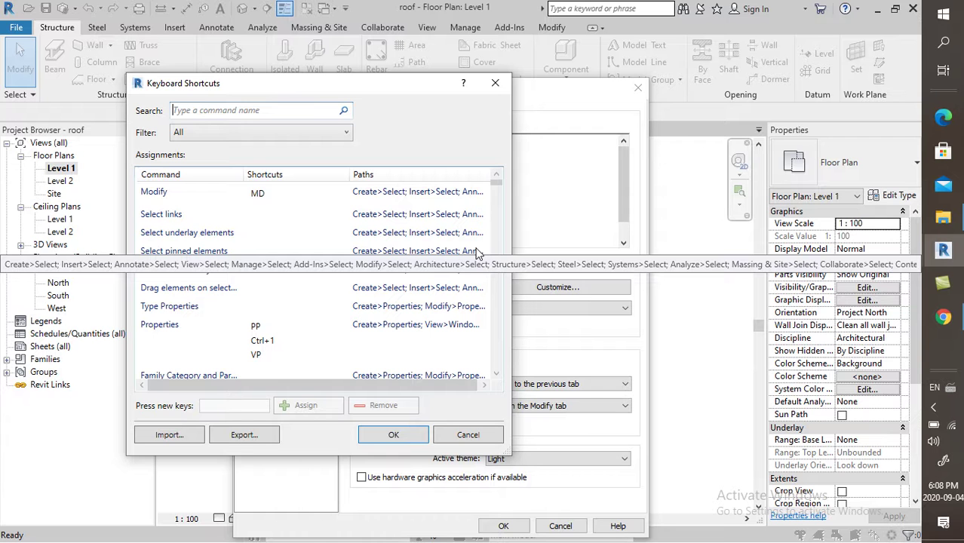
drag(498, 184, 503, 240)
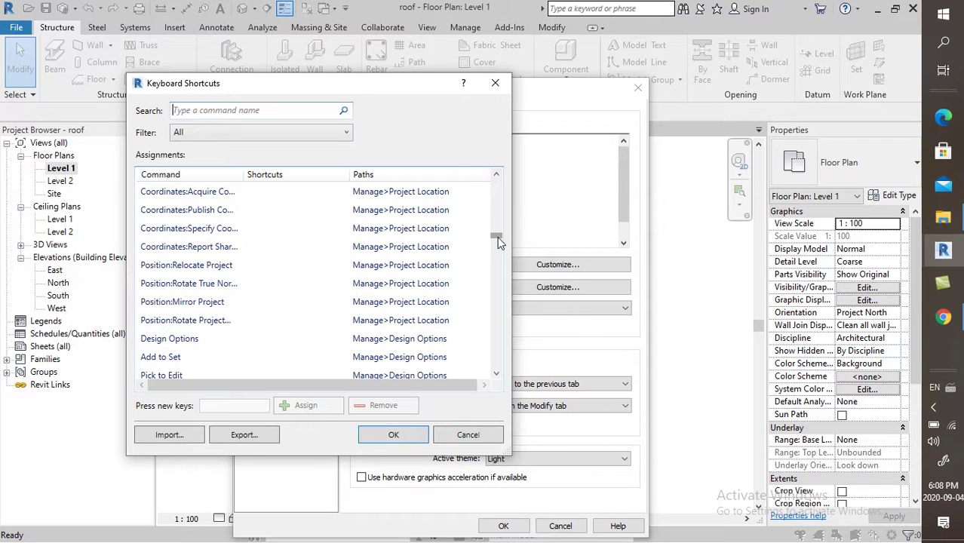
drag(499, 243, 497, 184)
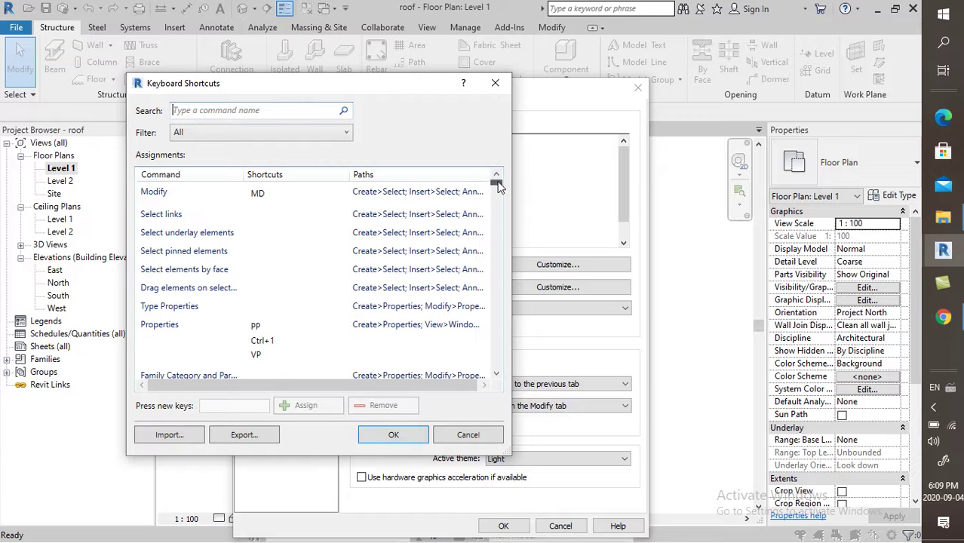
Step: Try entering D as a new shortcut key for the Modify command and clear the entry
click(272, 194)
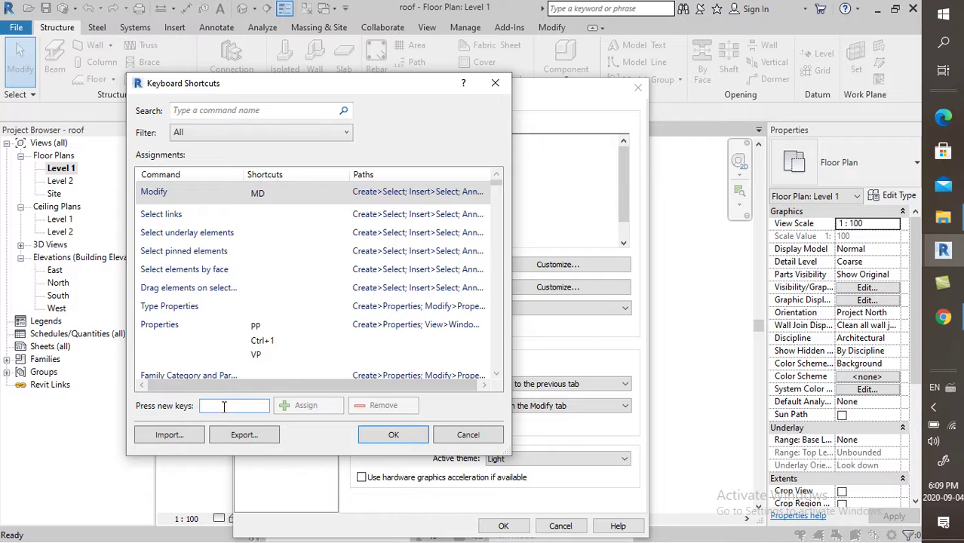
text(D)
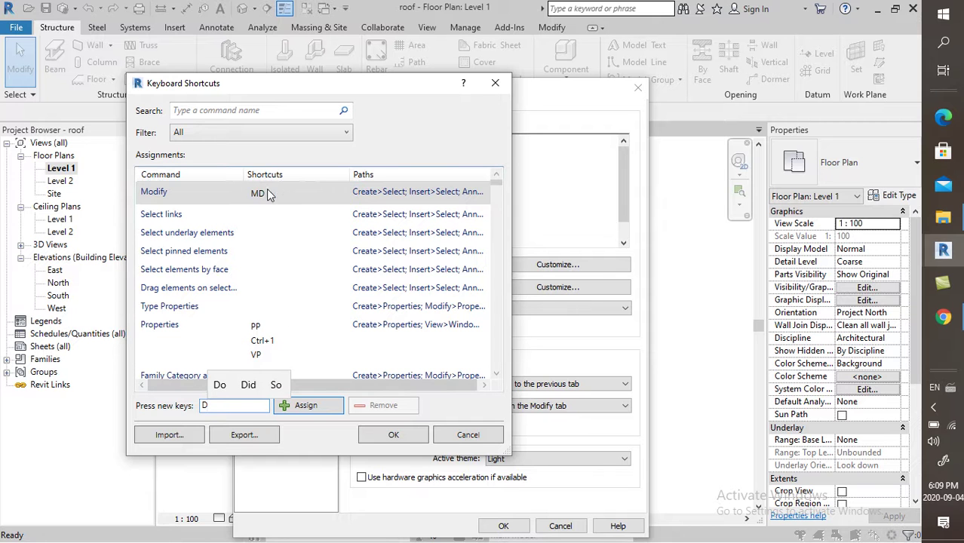
click(303, 291)
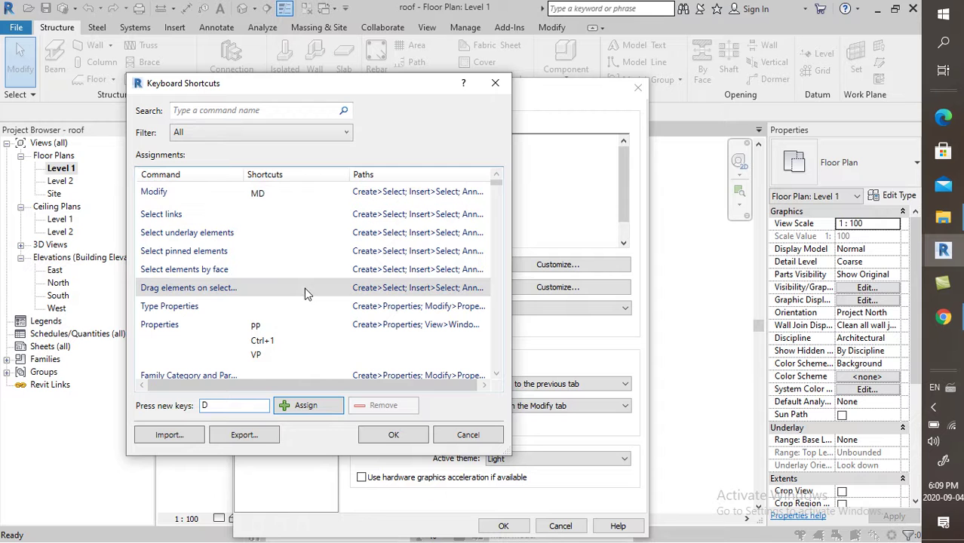
click(245, 233)
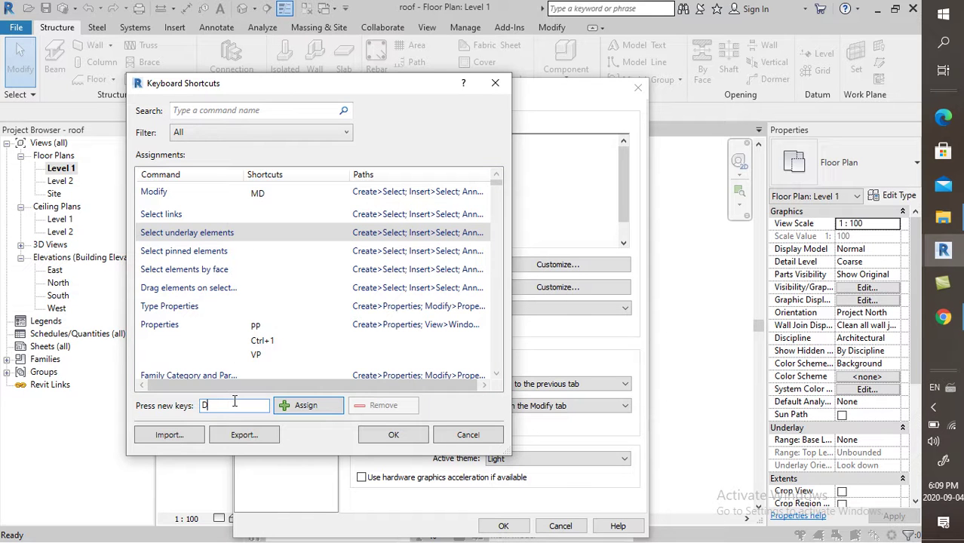
key(BackSpace)
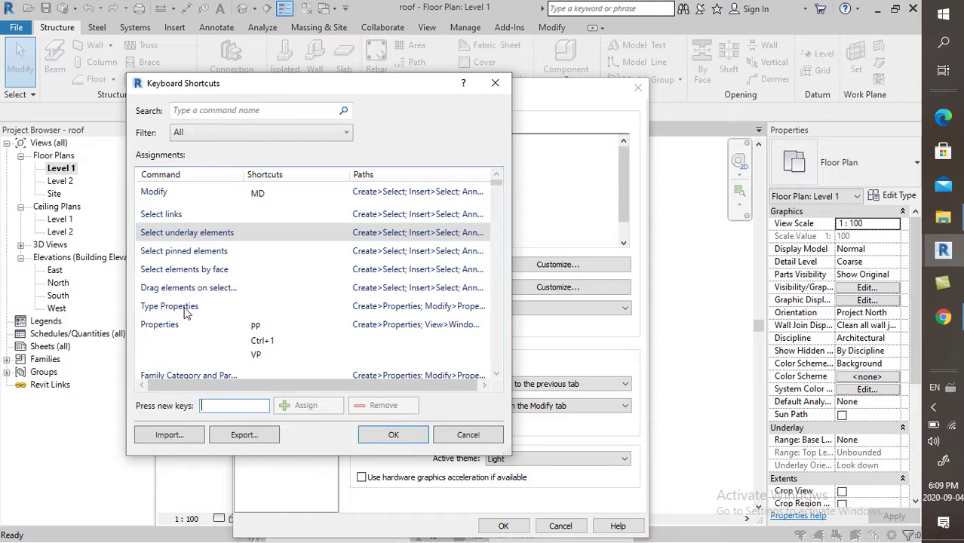
Step: Try entering S as a shortcut for Select elements by face, clear it, and cancel the shortcut customization
click(223, 273)
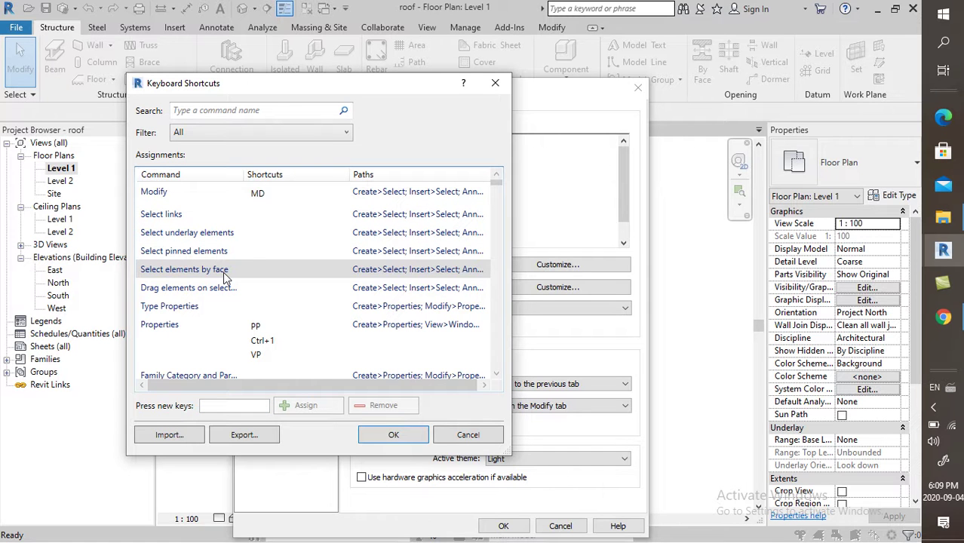
click(219, 410)
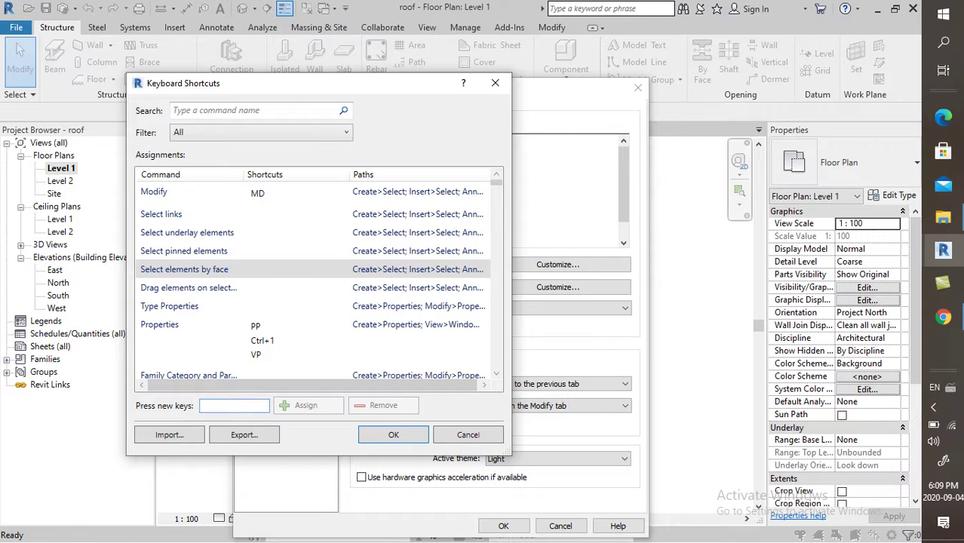
text(S)
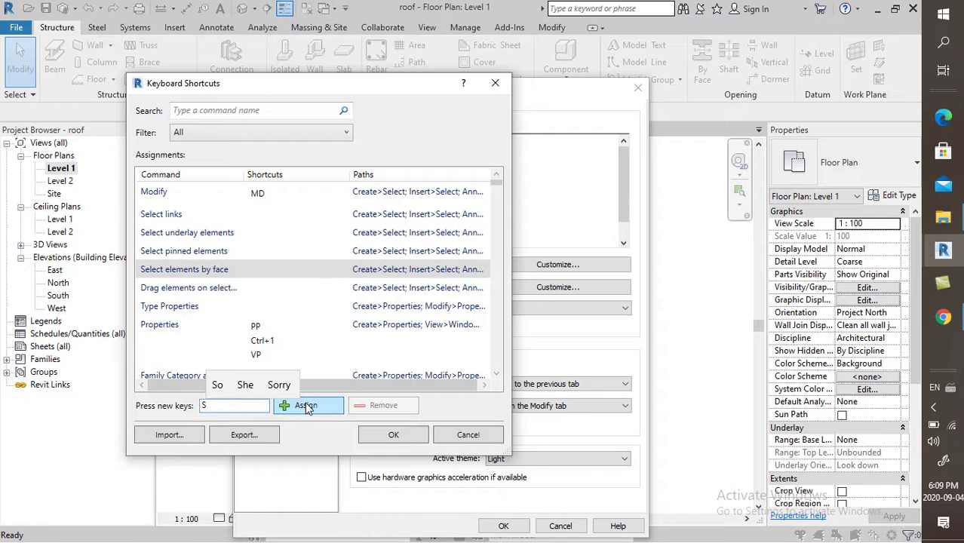
key(BackSpace)
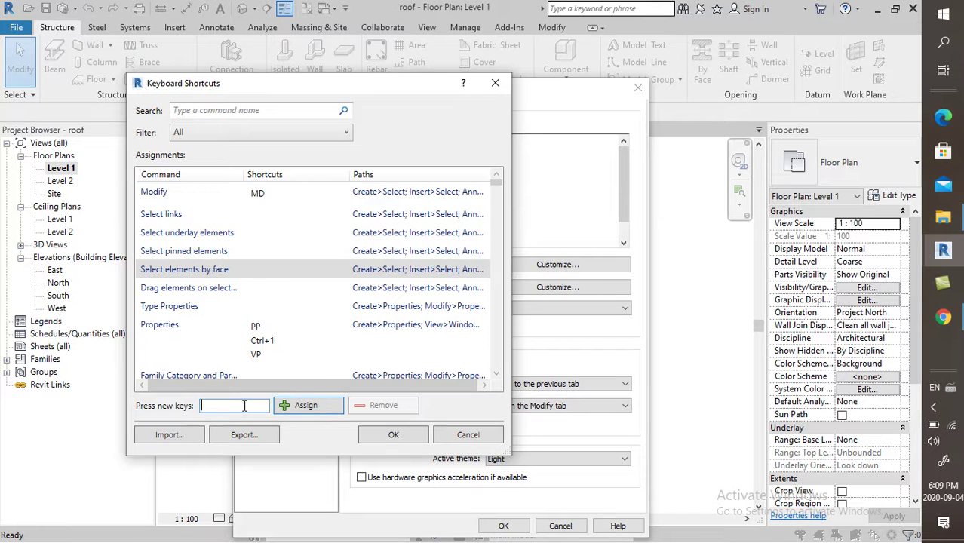
click(470, 434)
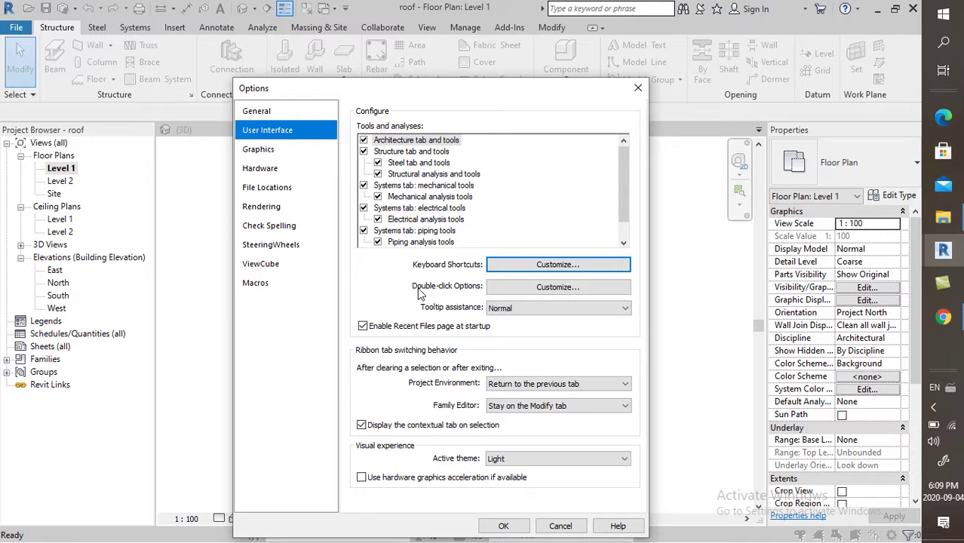
Step: In the double-click settings, set the action for Stairs to Do Nothing
click(542, 291)
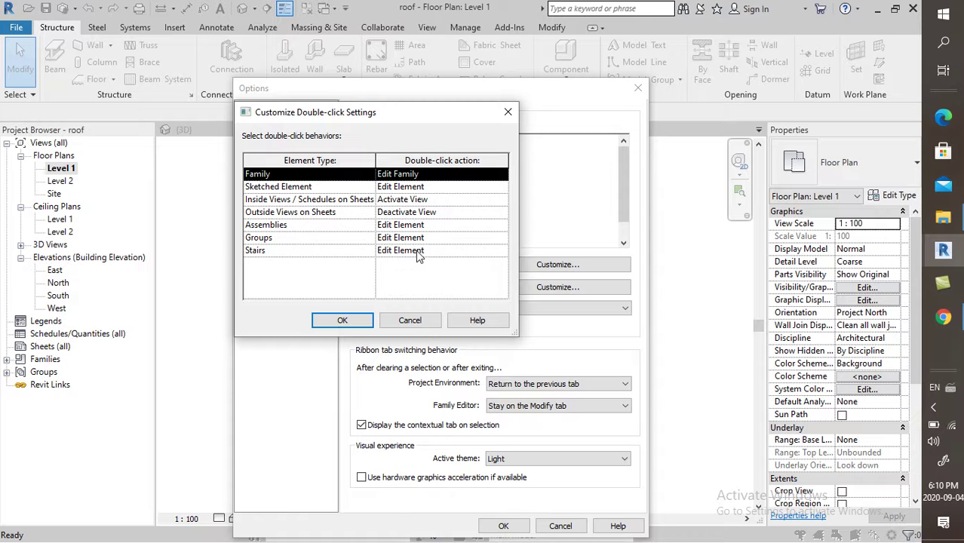
click(503, 253)
click(503, 253)
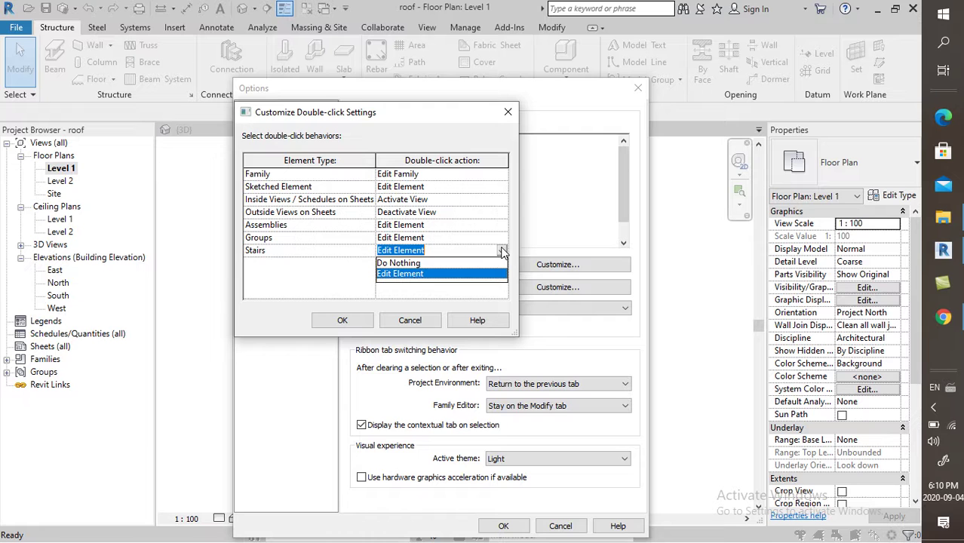
click(444, 268)
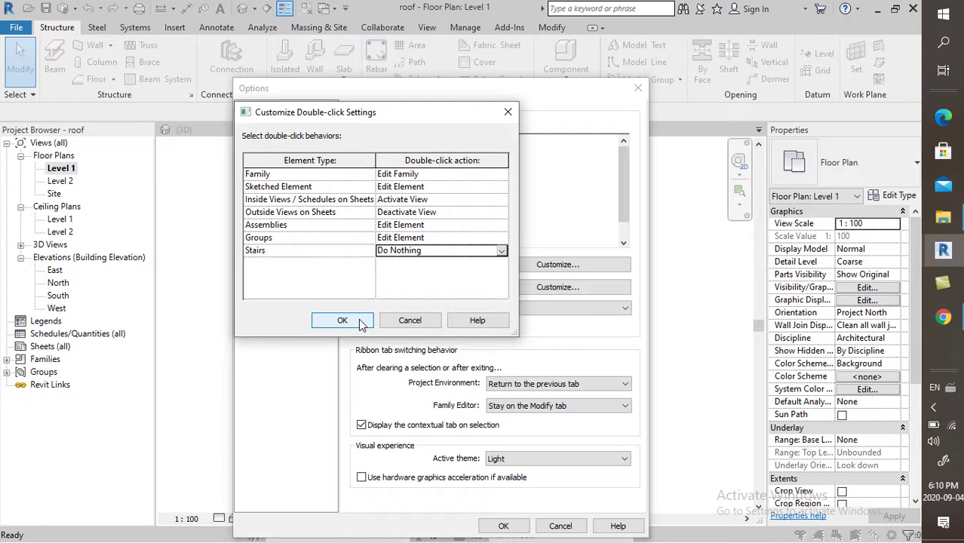
Step: Set the double-click action for Stairs back to Edit Element, then accept the settings and apply the options
click(502, 252)
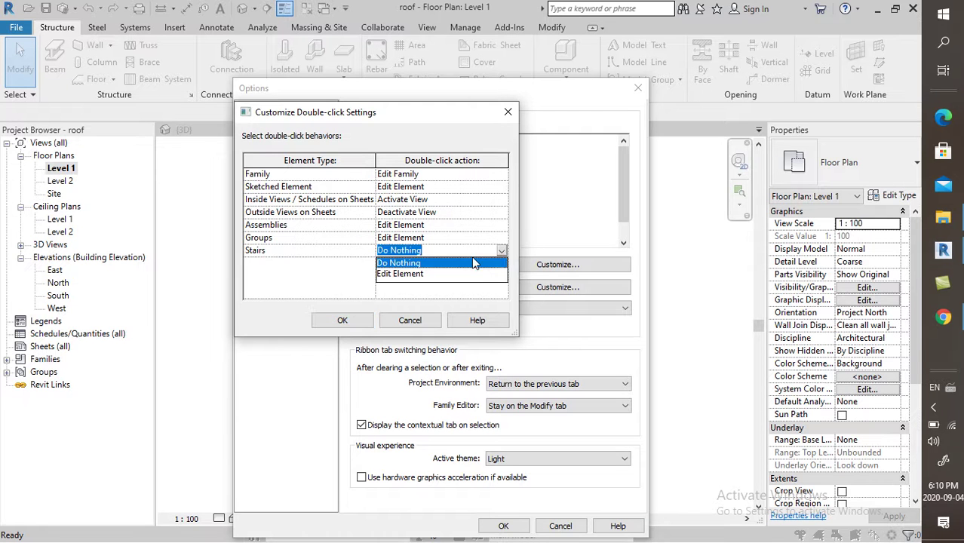
click(445, 274)
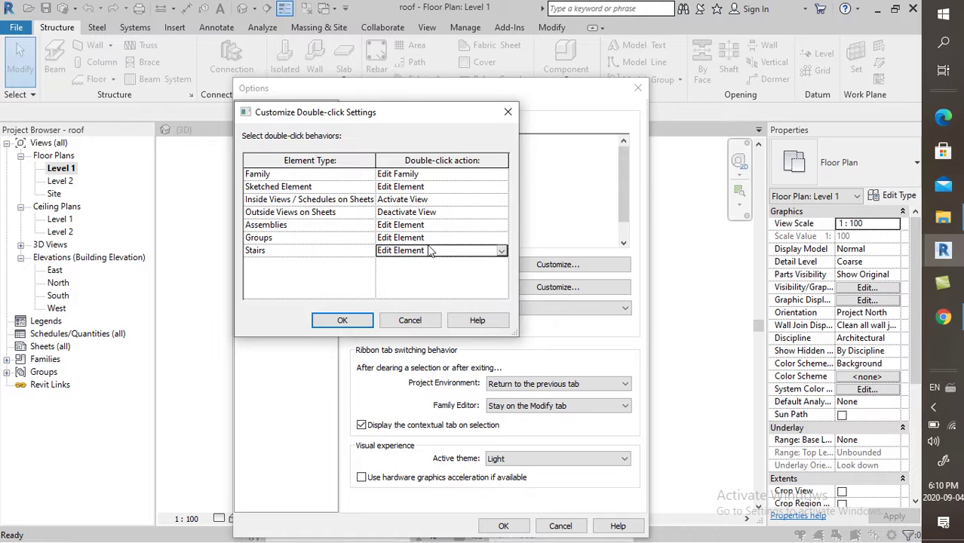
click(344, 320)
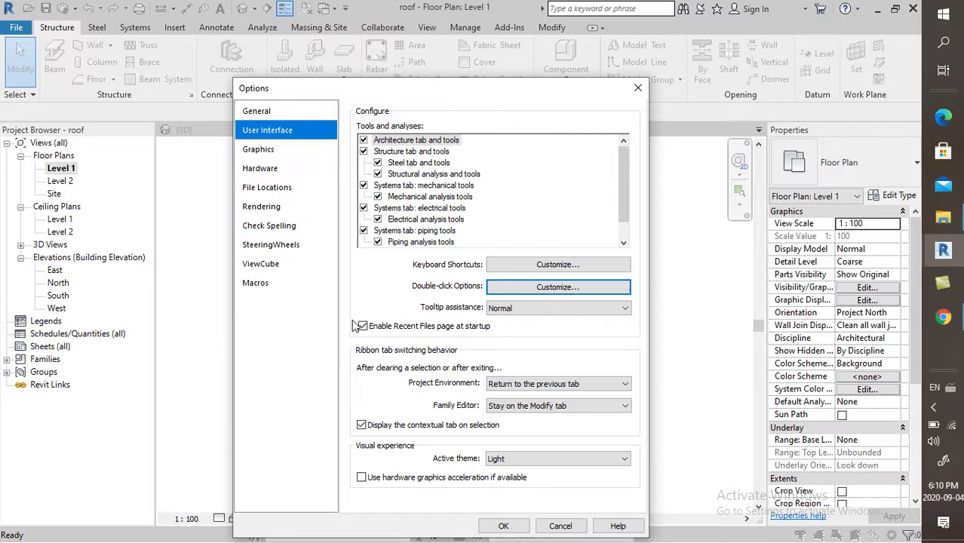
click(501, 526)
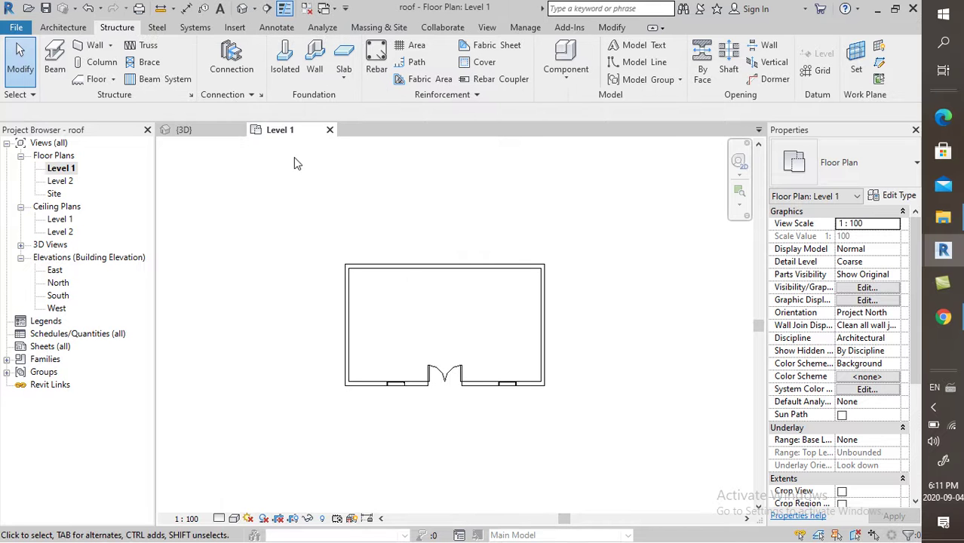
Step: Create a U-shaped stair outside the building's left wall, with two parallel runs each about 247.5 long joined by an automatic landing
click(63, 27)
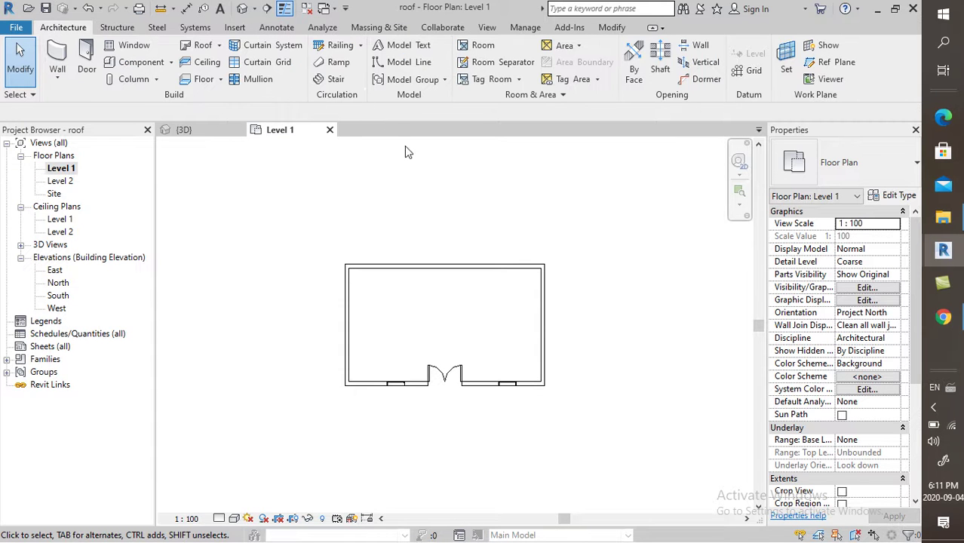
click(332, 78)
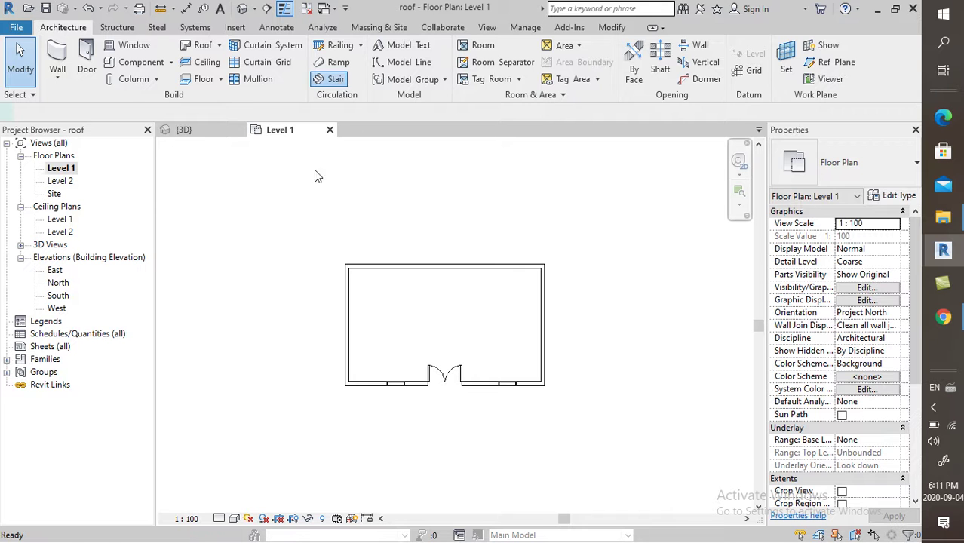
click(258, 317)
click(307, 317)
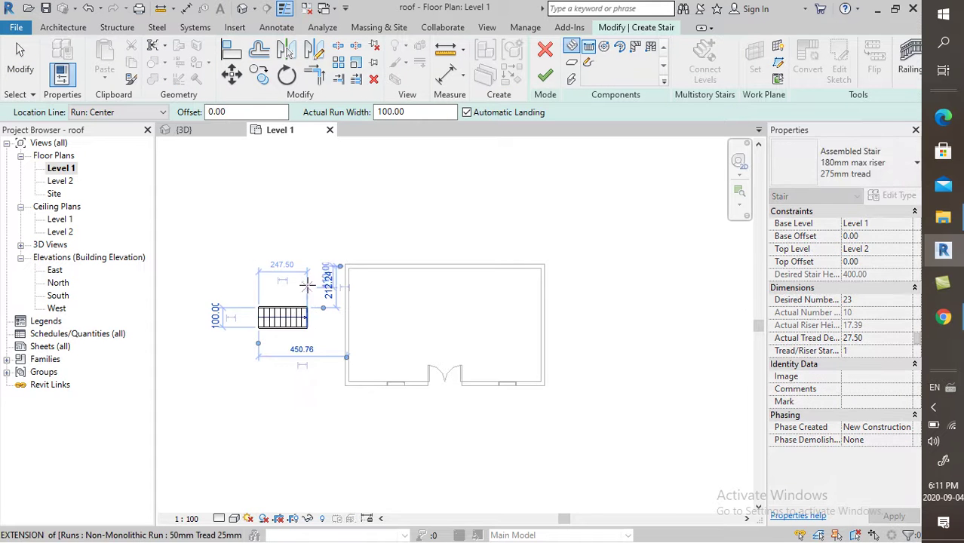
click(306, 269)
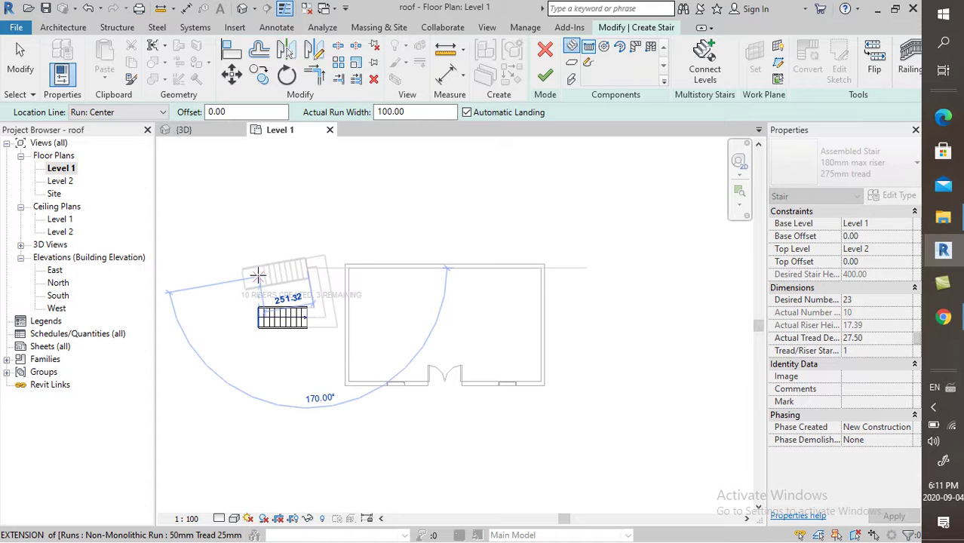
click(257, 270)
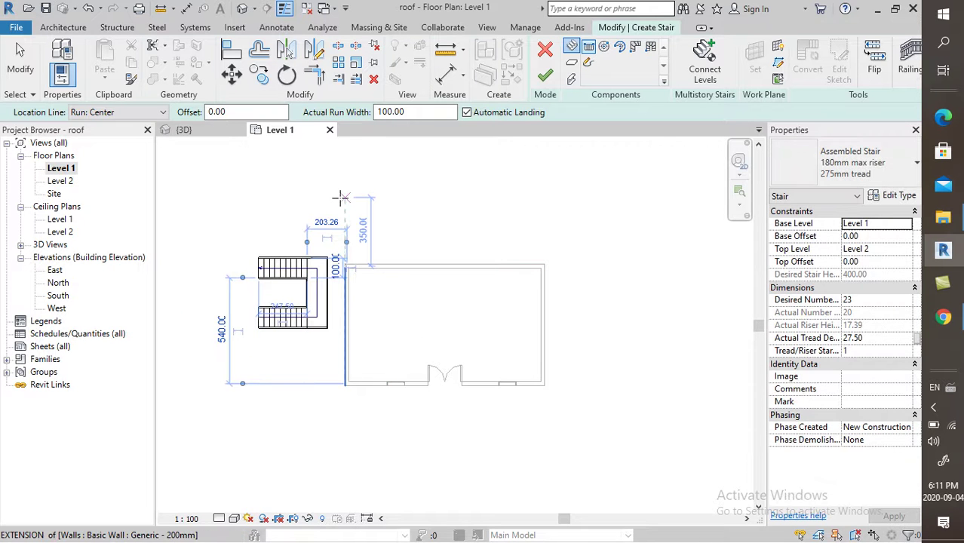
click(549, 77)
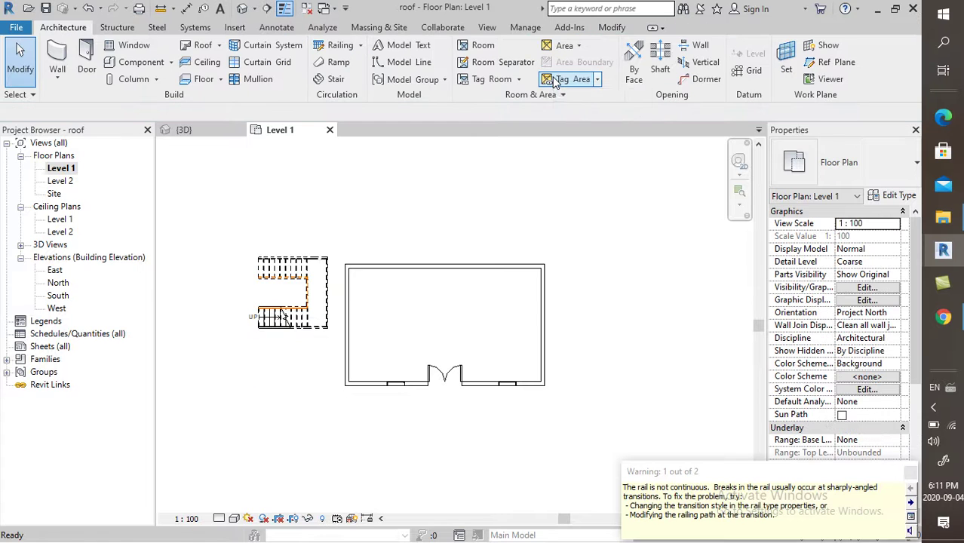
Step: Open the new stair for editing directly from the Level 1 plan, and finish the edit without changing it
click(299, 323)
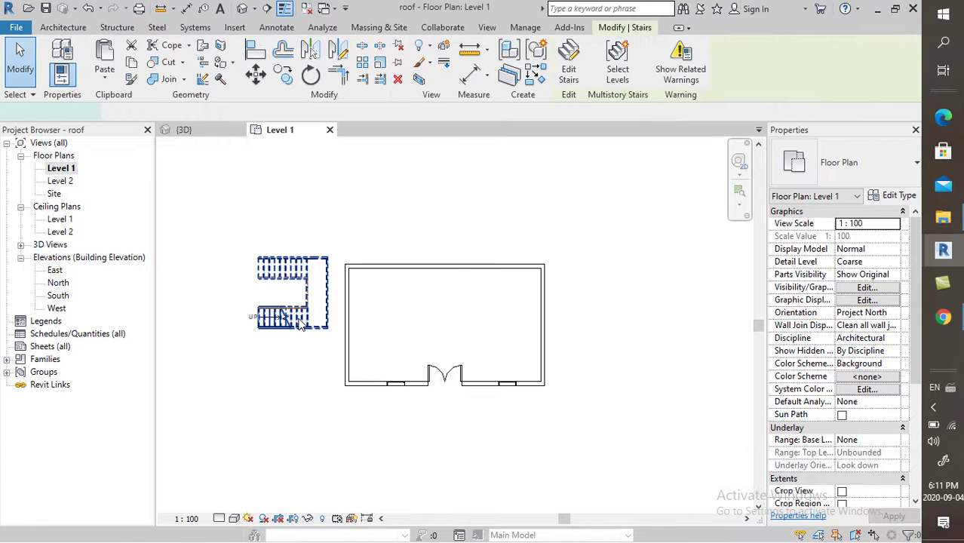
double_click(300, 323)
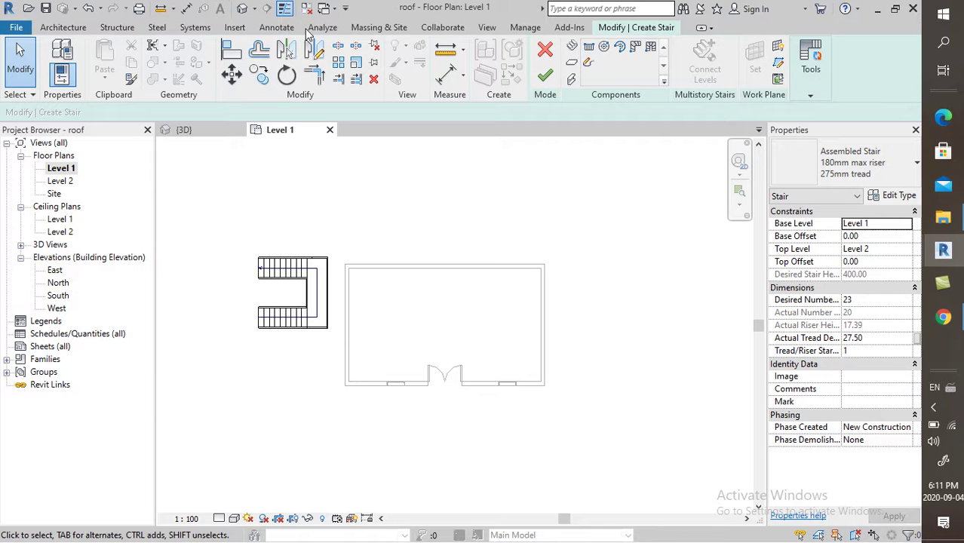
click(545, 72)
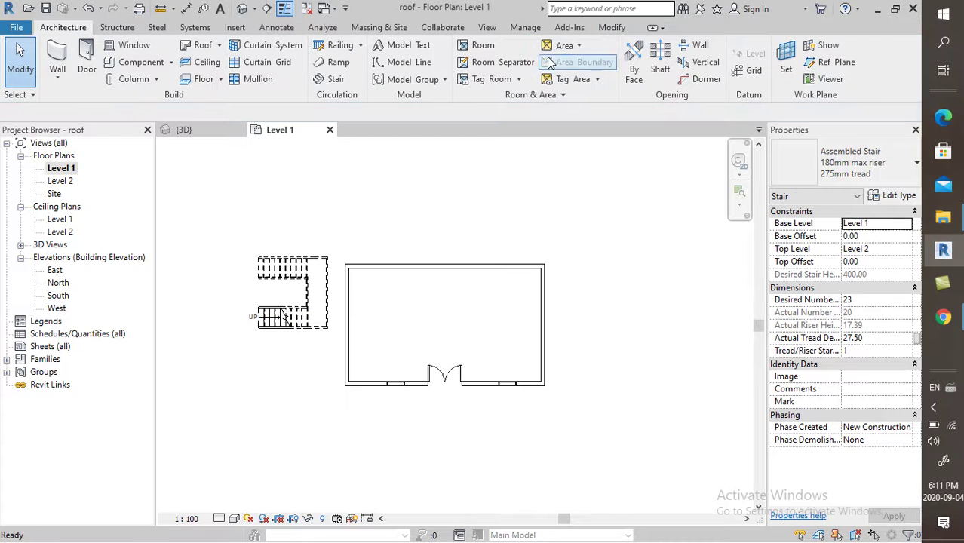
Step: Set the double-click action for Stairs to Do Nothing, apply the options, and test the behaviour on the stair
click(16, 27)
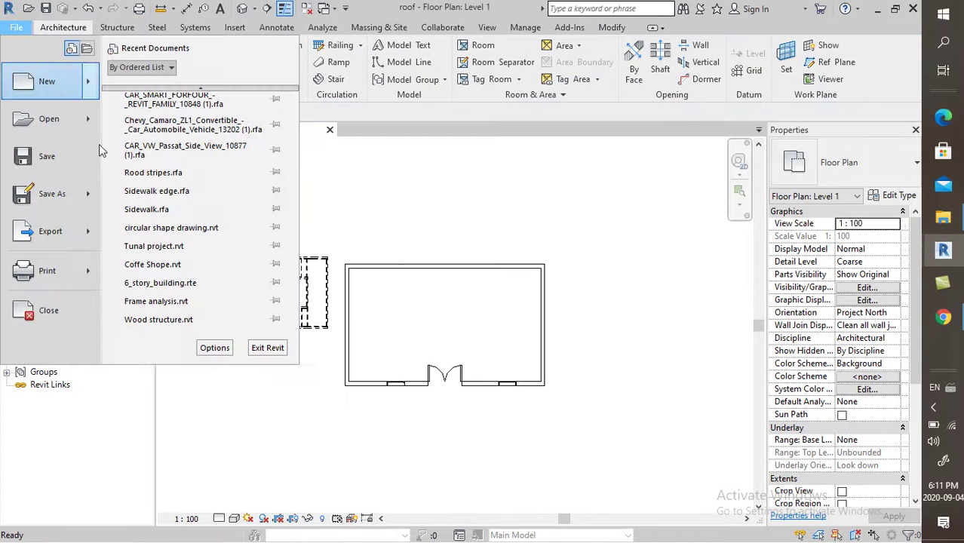
click(219, 348)
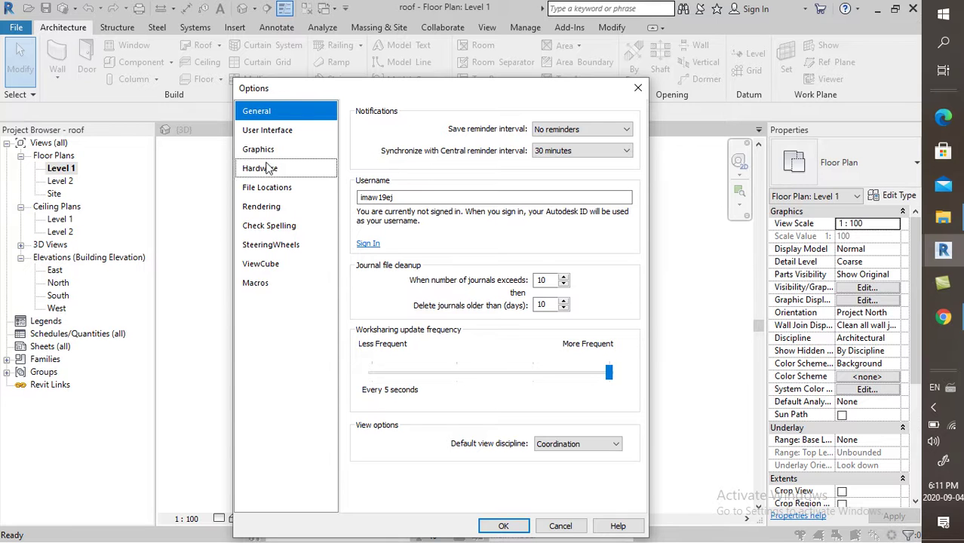
click(268, 130)
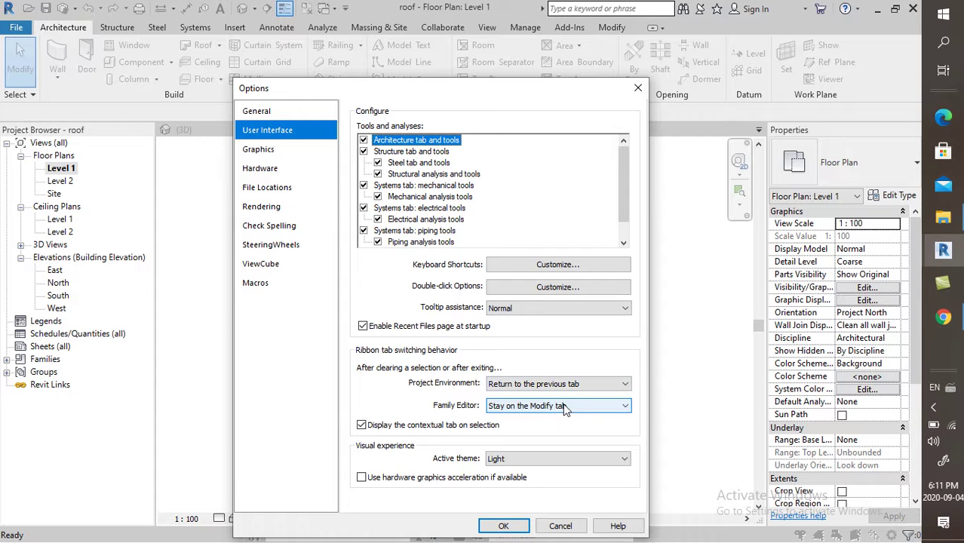
click(562, 290)
click(495, 252)
click(502, 251)
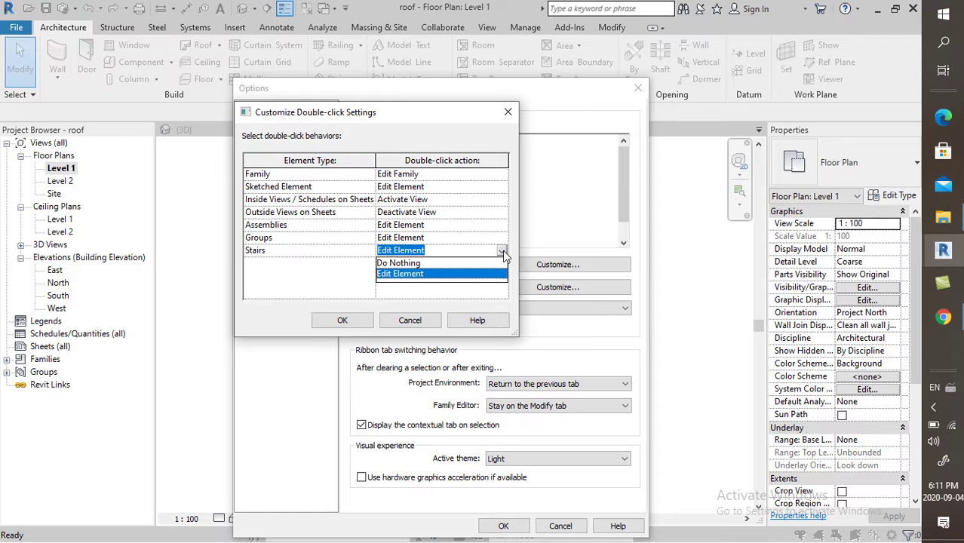
click(438, 263)
click(342, 320)
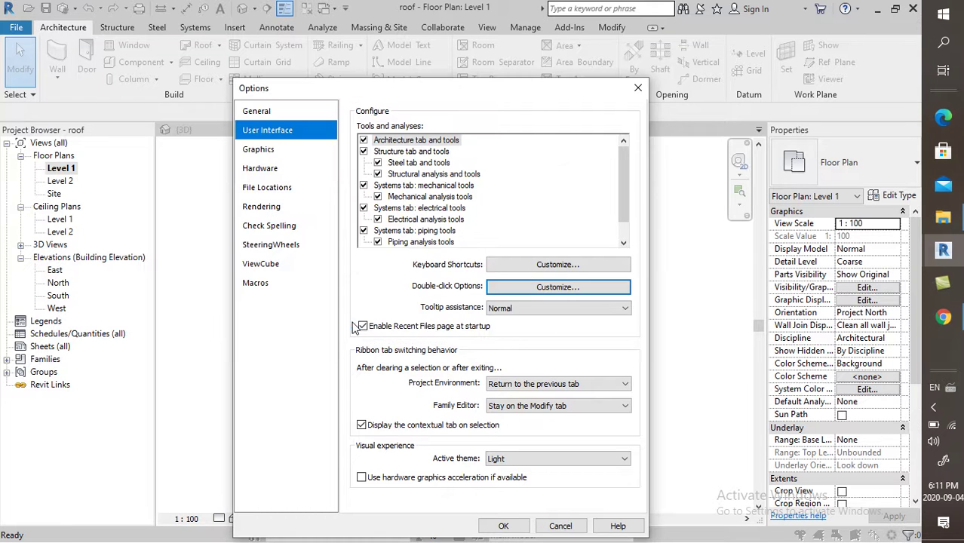
click(503, 526)
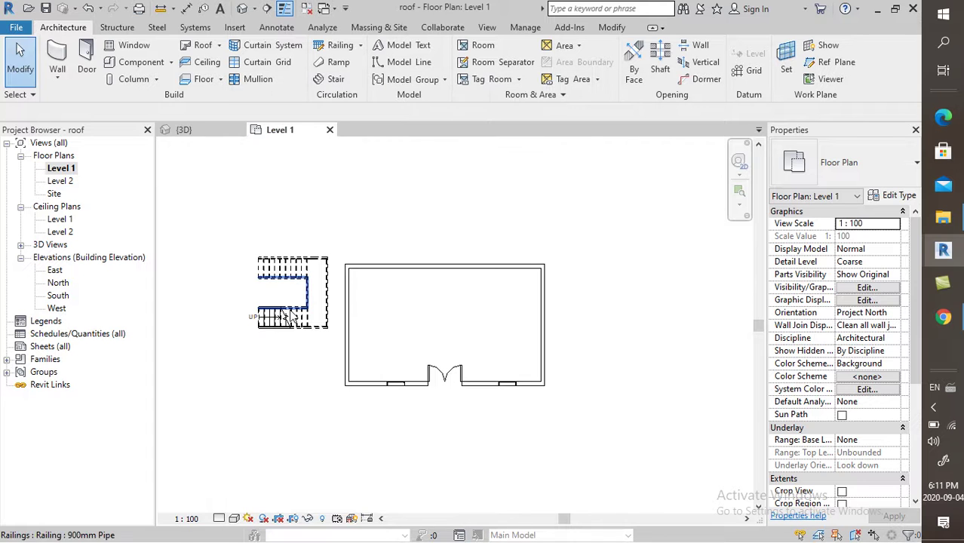
click(300, 279)
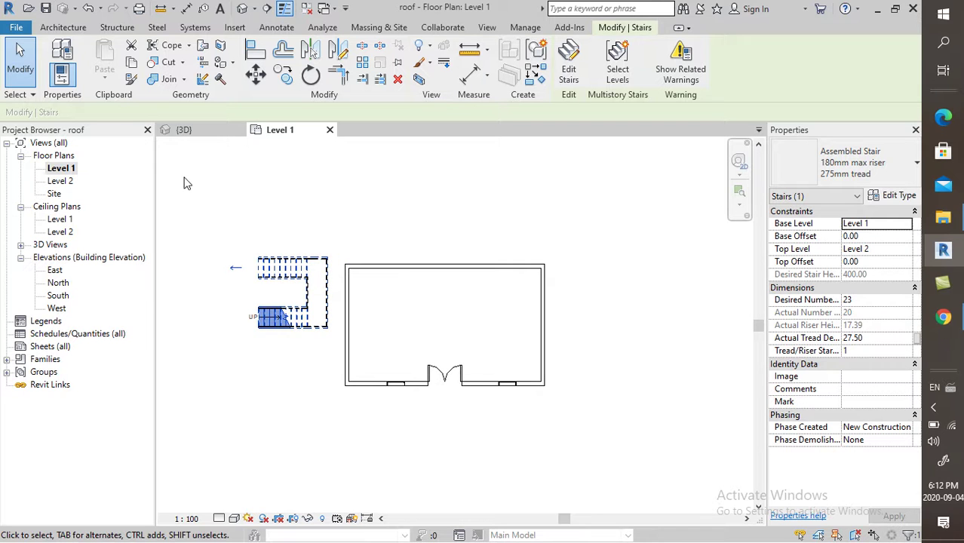
Step: Set the double-click action for Stairs back to Edit Element and accept the double-click settings
click(16, 27)
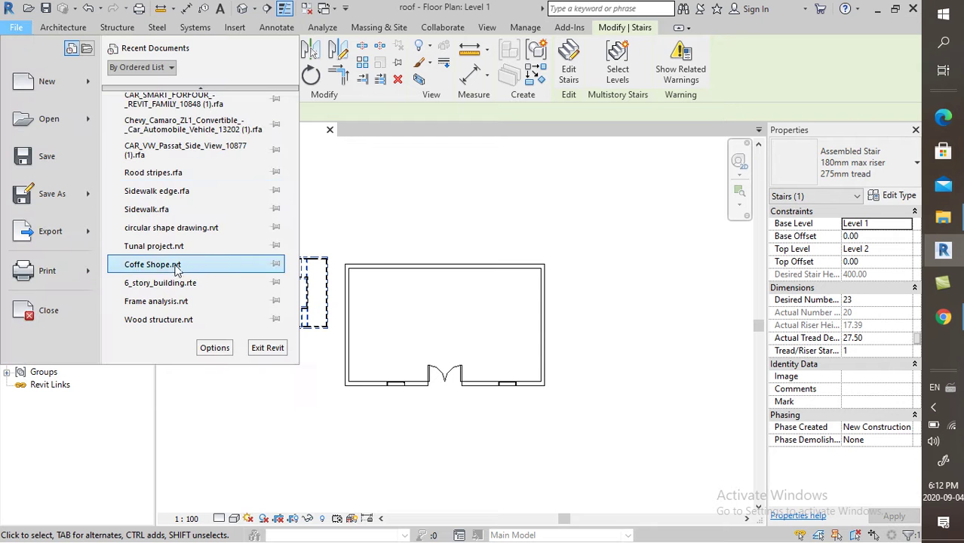
click(214, 347)
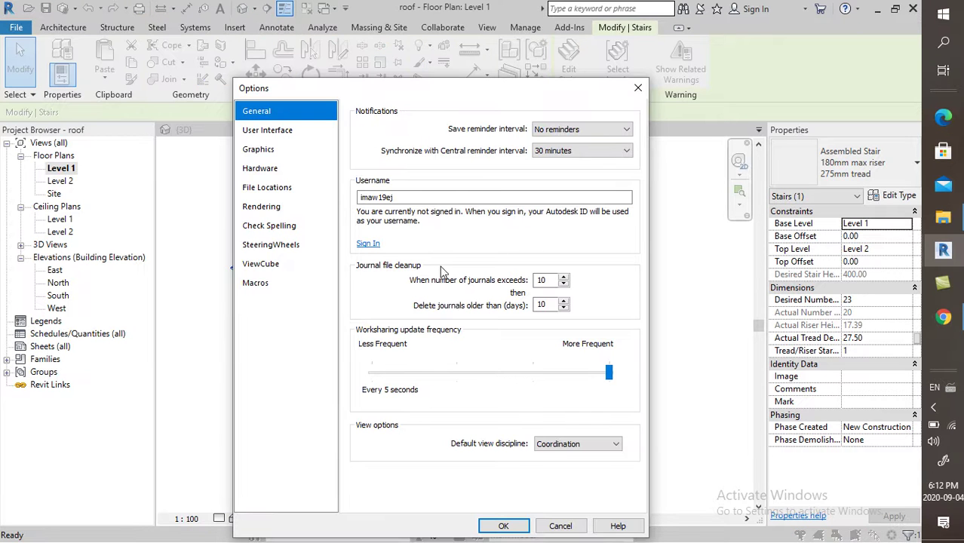
click(283, 133)
click(582, 286)
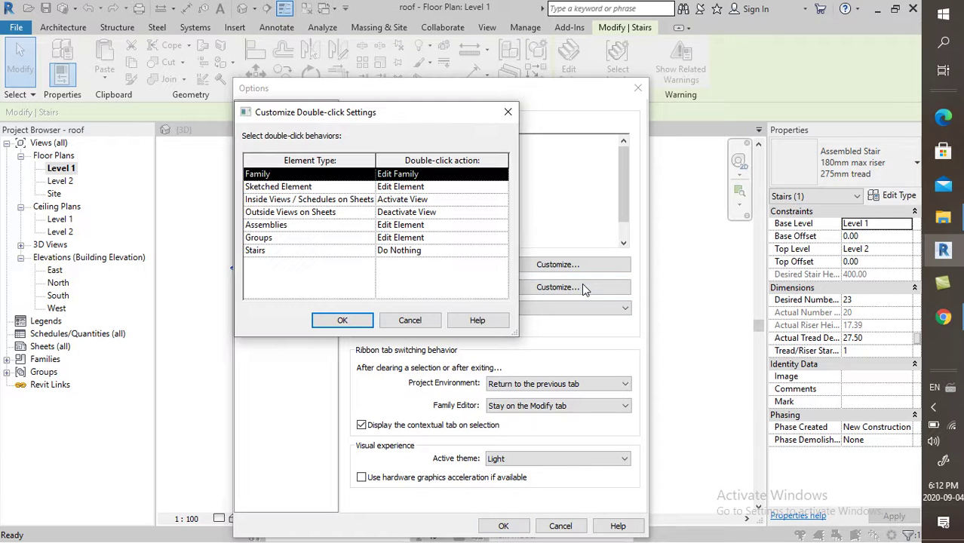
click(500, 251)
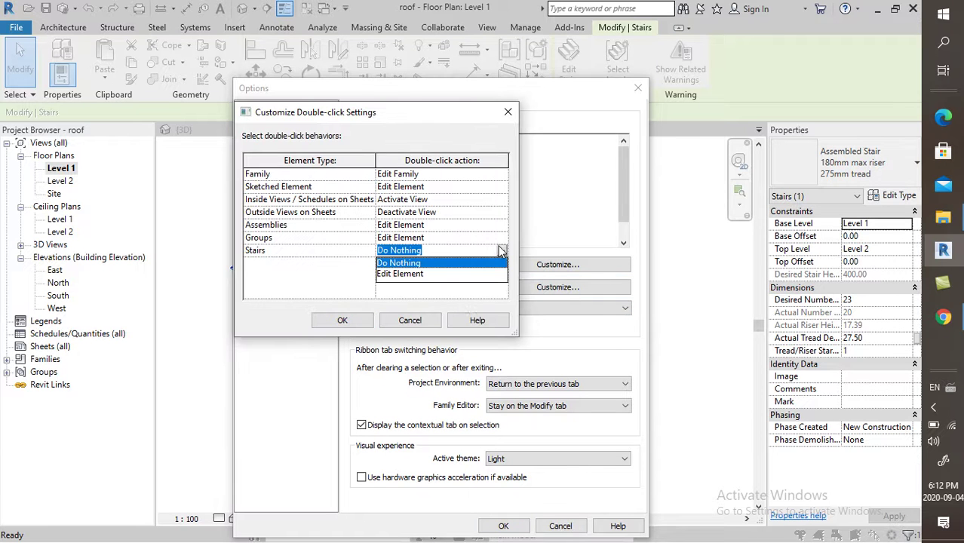
click(435, 275)
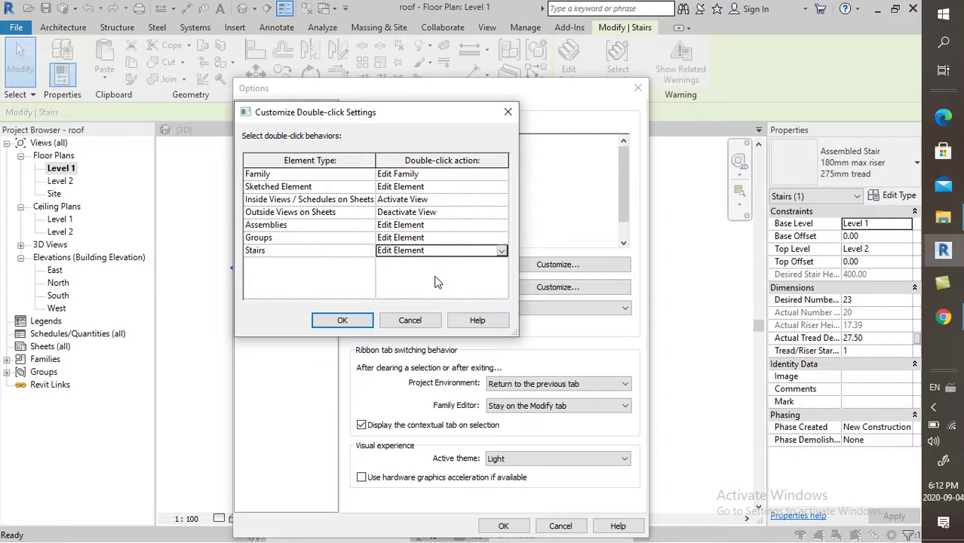
click(341, 320)
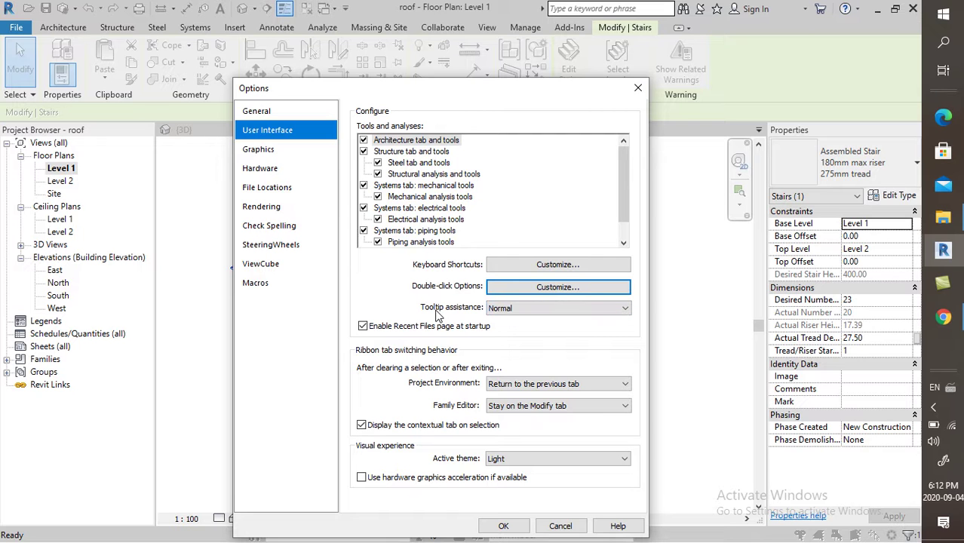
Step: Choose Normal for Tooltip assistance, apply the options, and bring up the Architecture tools
click(572, 309)
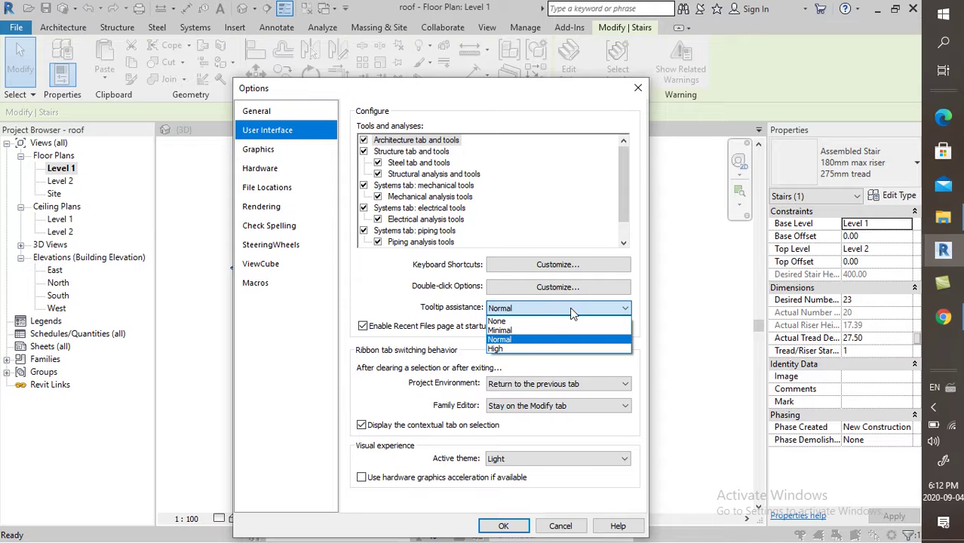
click(529, 344)
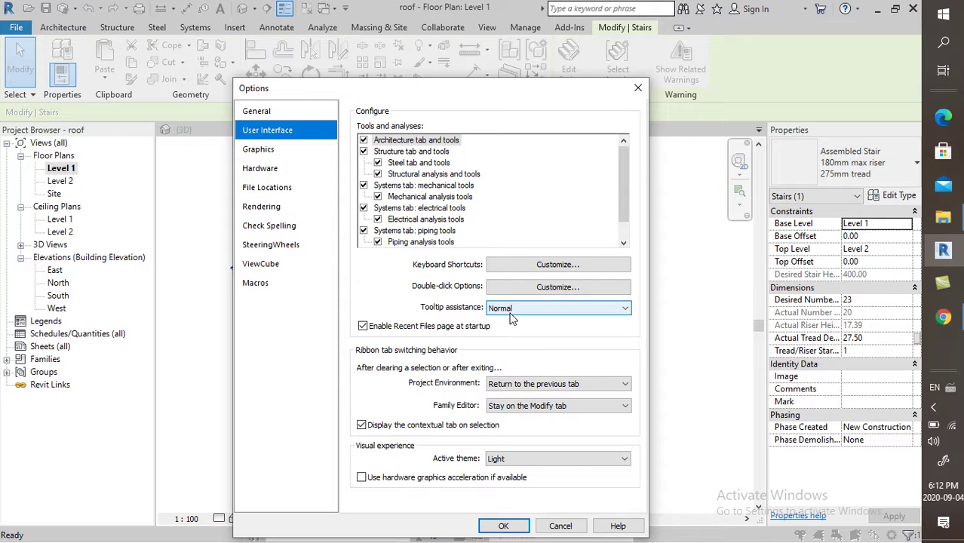
click(503, 526)
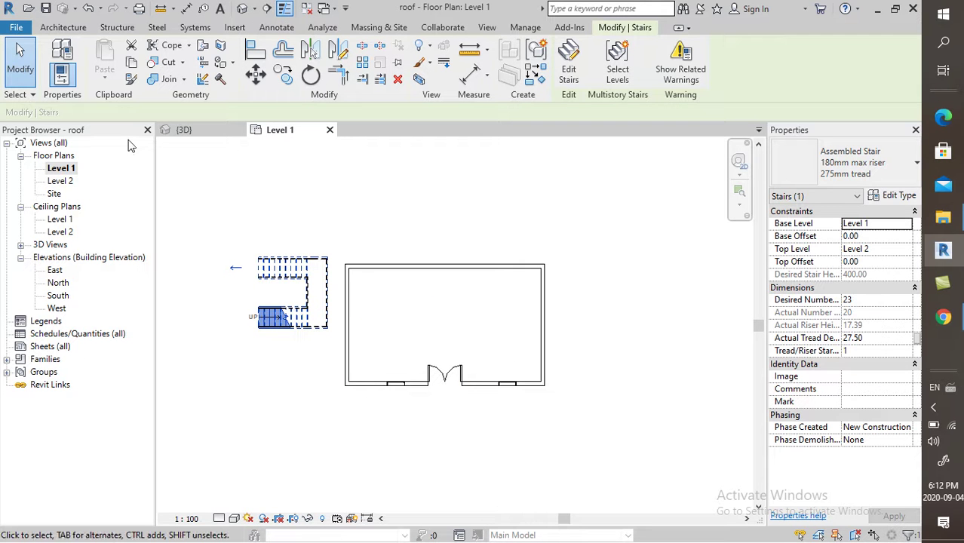
click(63, 27)
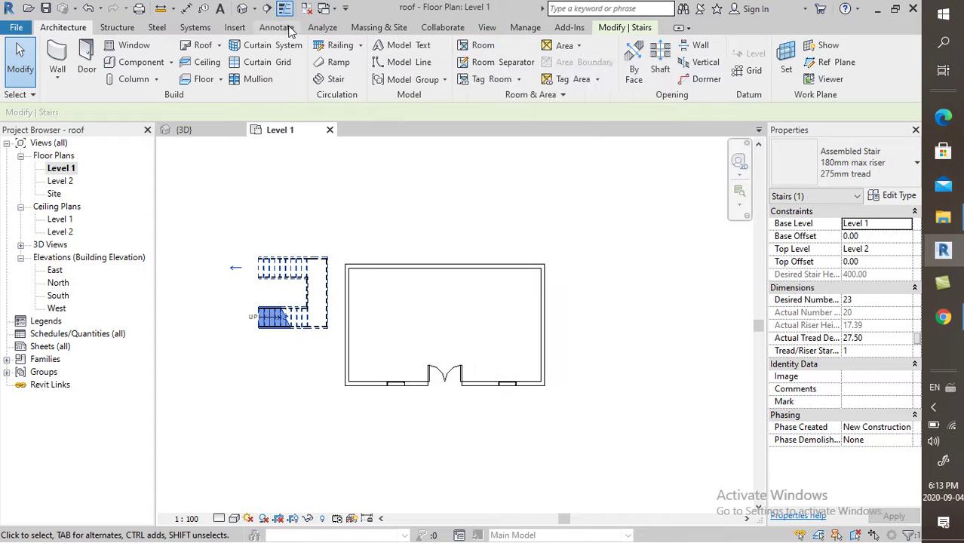
Step: Set Tooltip assistance to None in the User Interface options and apply the change
click(17, 28)
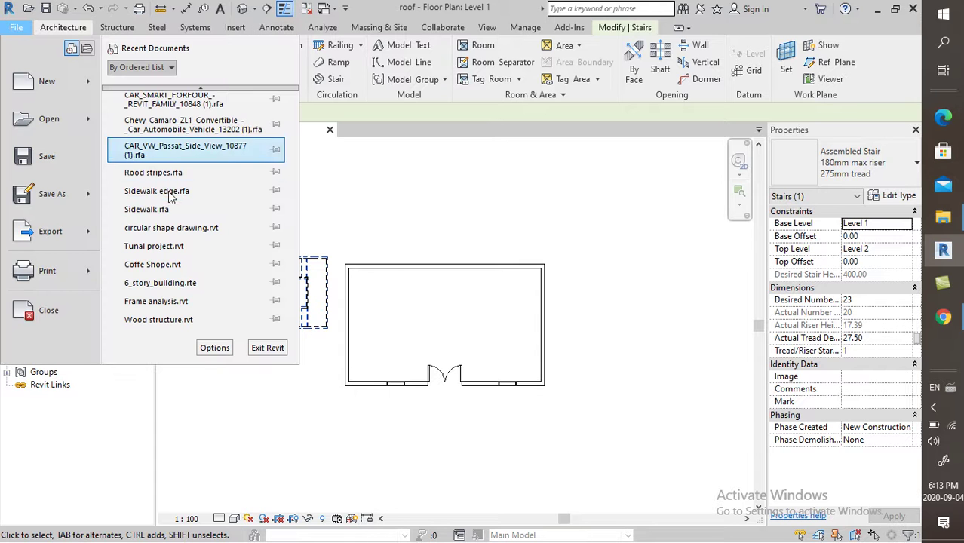
click(214, 348)
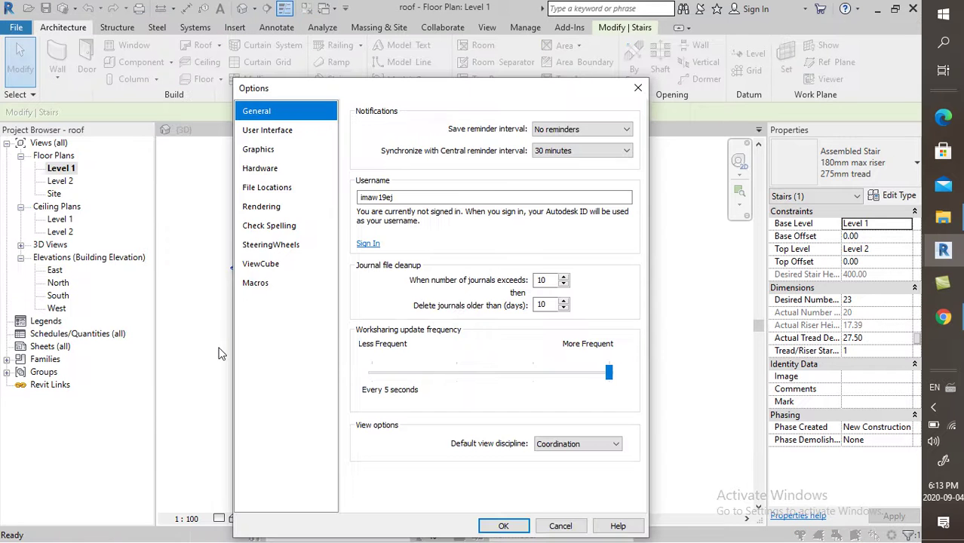
click(266, 131)
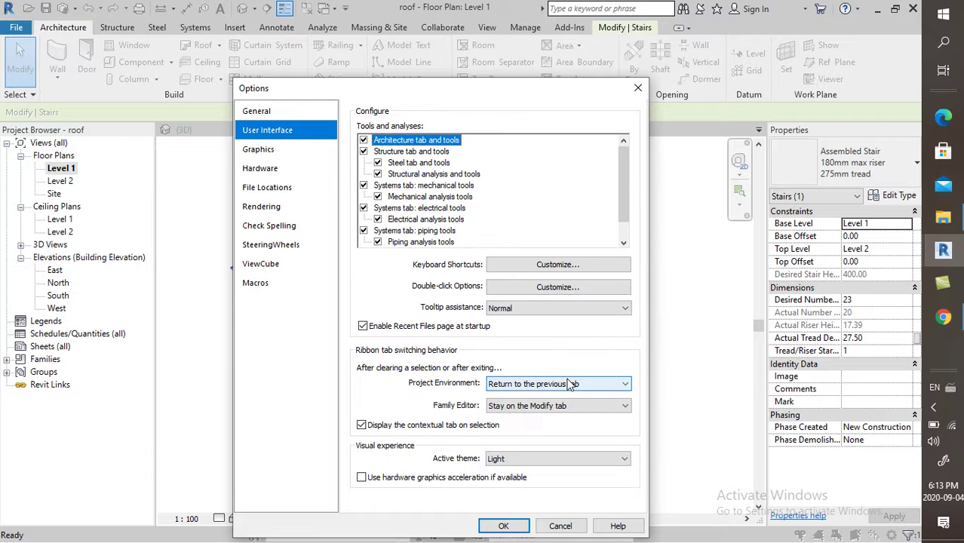
click(545, 310)
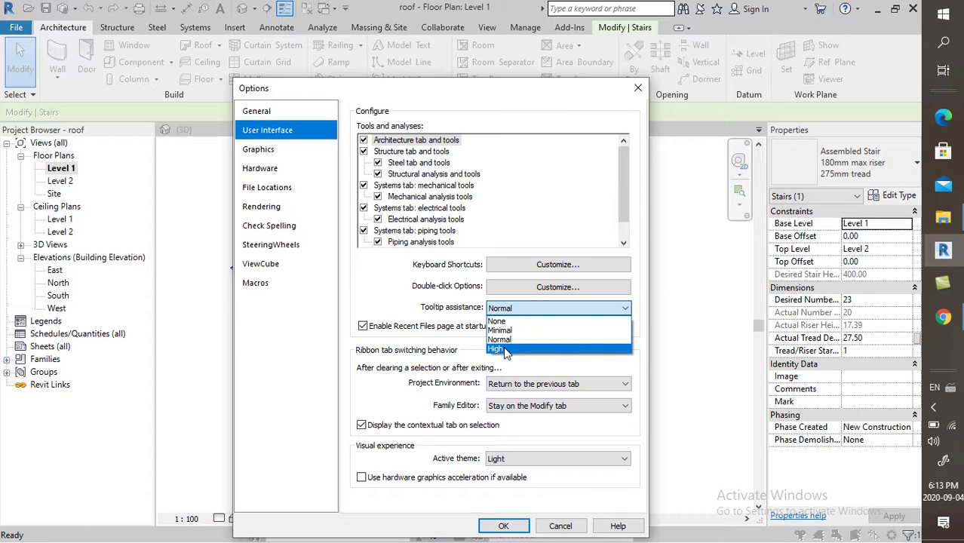
click(498, 321)
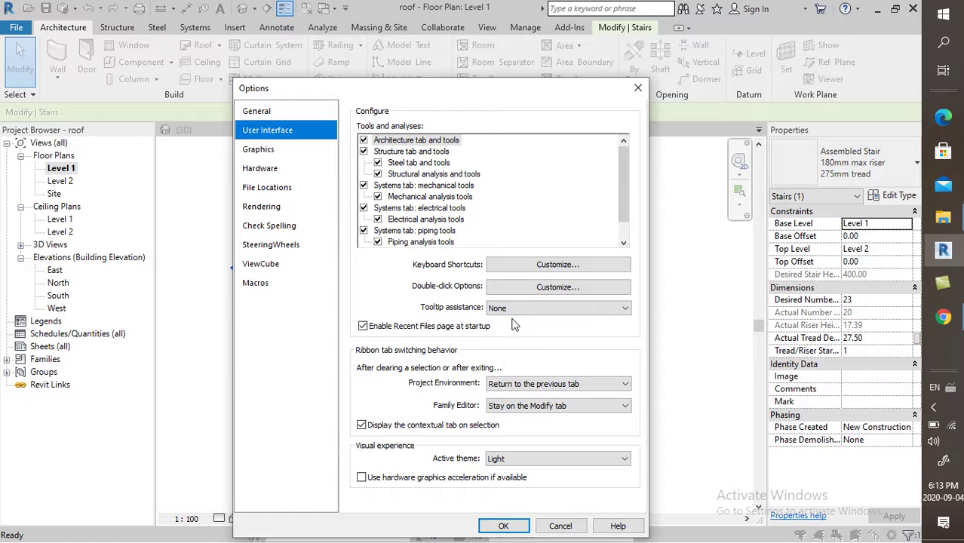
click(503, 526)
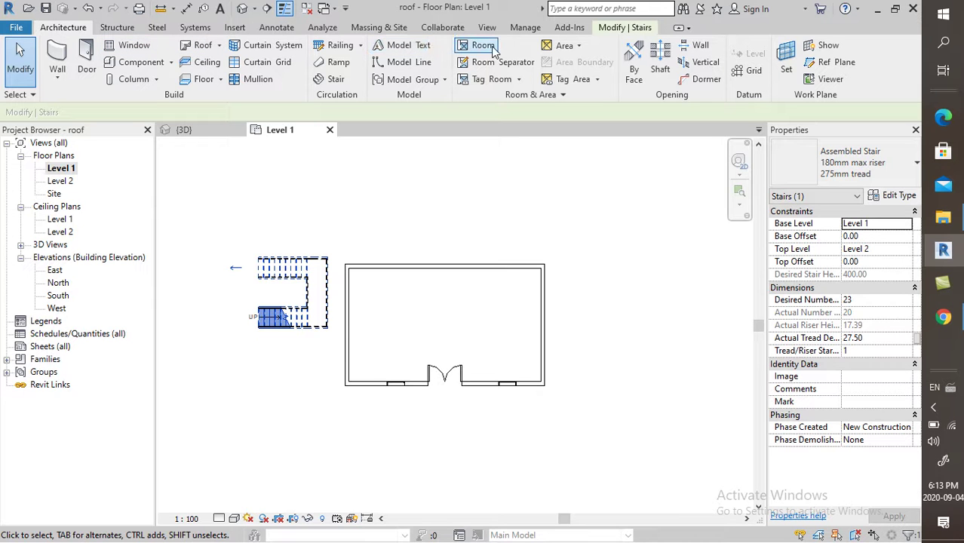
Step: Set Tooltip assistance back to Normal in the User Interface options
click(15, 27)
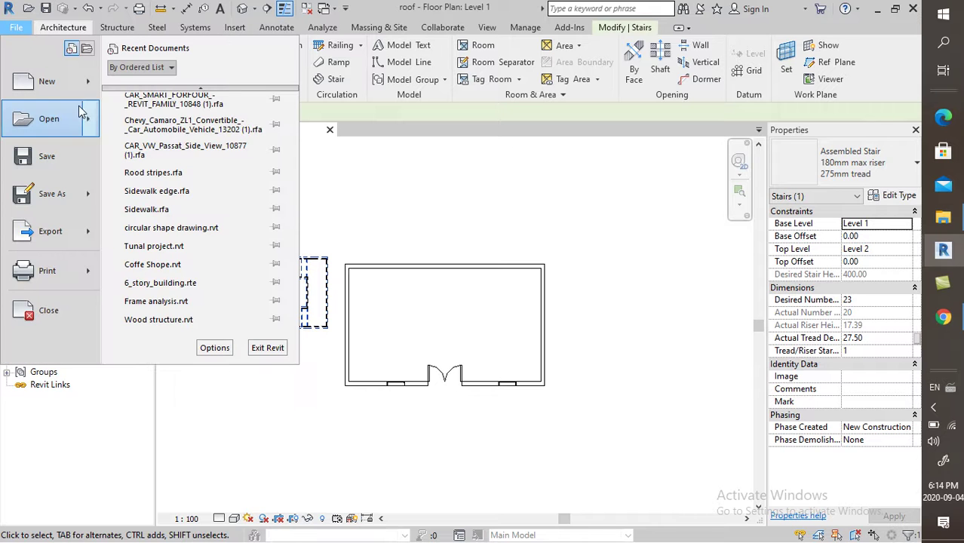
click(214, 348)
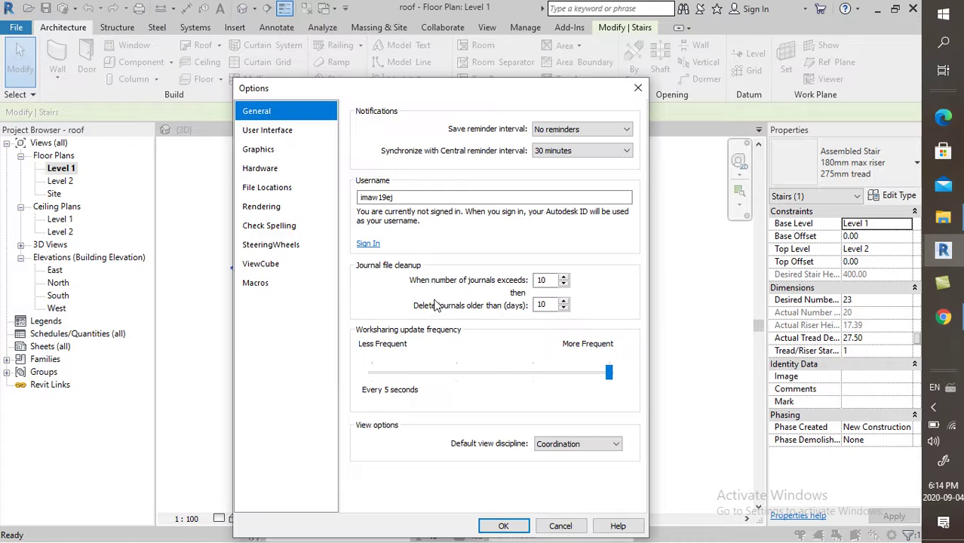
click(266, 131)
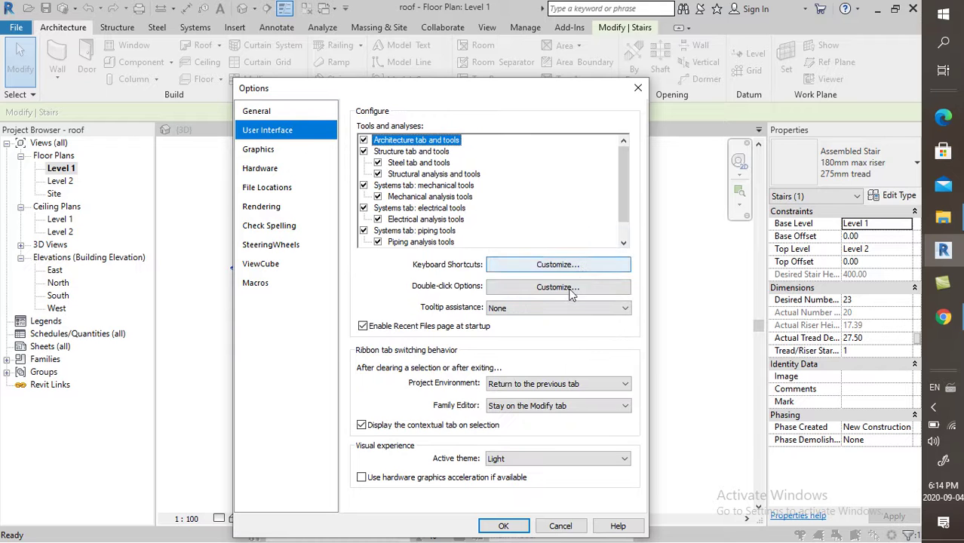
click(547, 308)
click(529, 339)
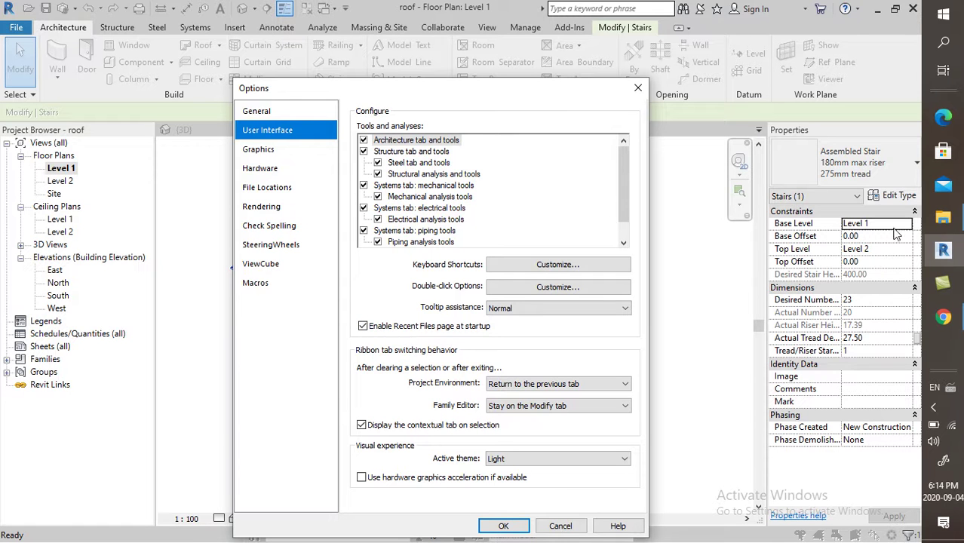
Step: View the Recent Files page in the other Revit window and return to the roof project's options
mouse_move(948, 254)
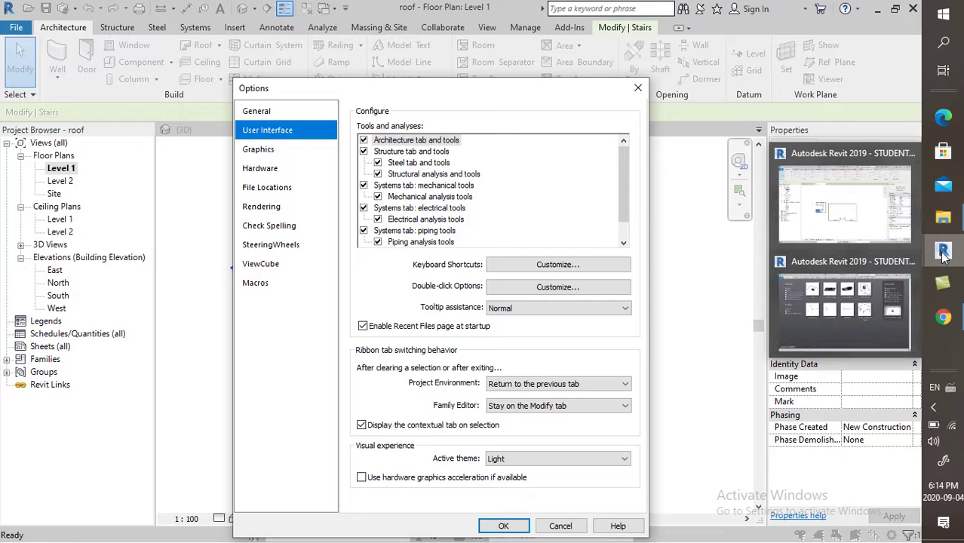
click(864, 326)
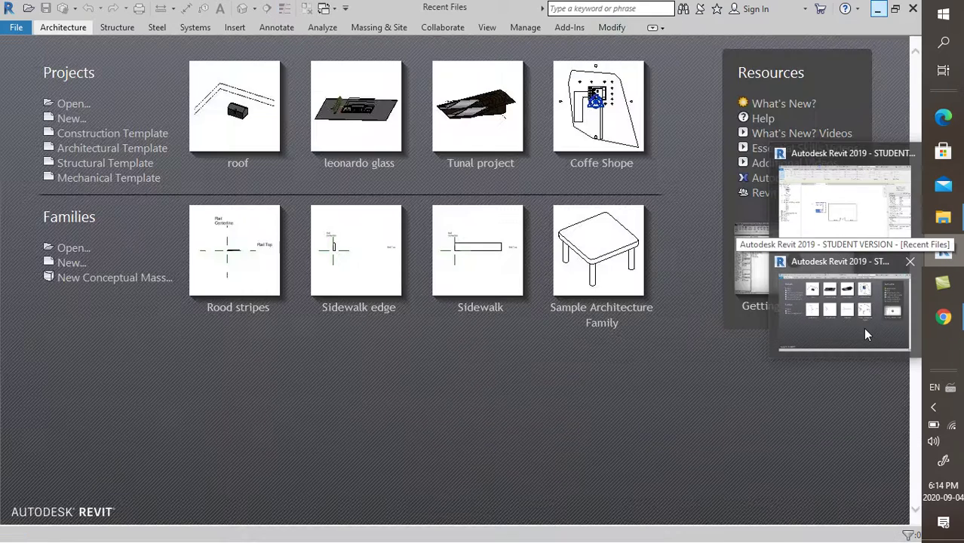
click(866, 330)
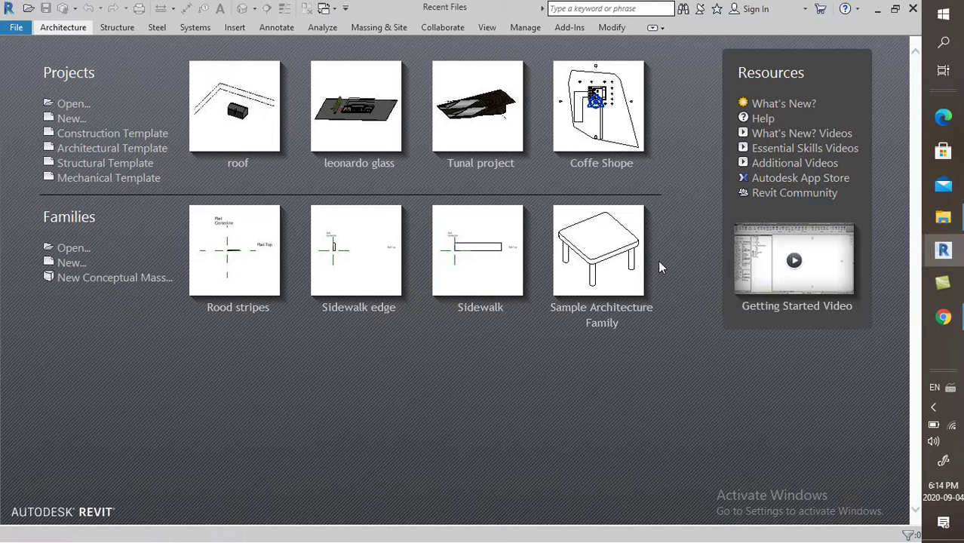
mouse_move(943, 250)
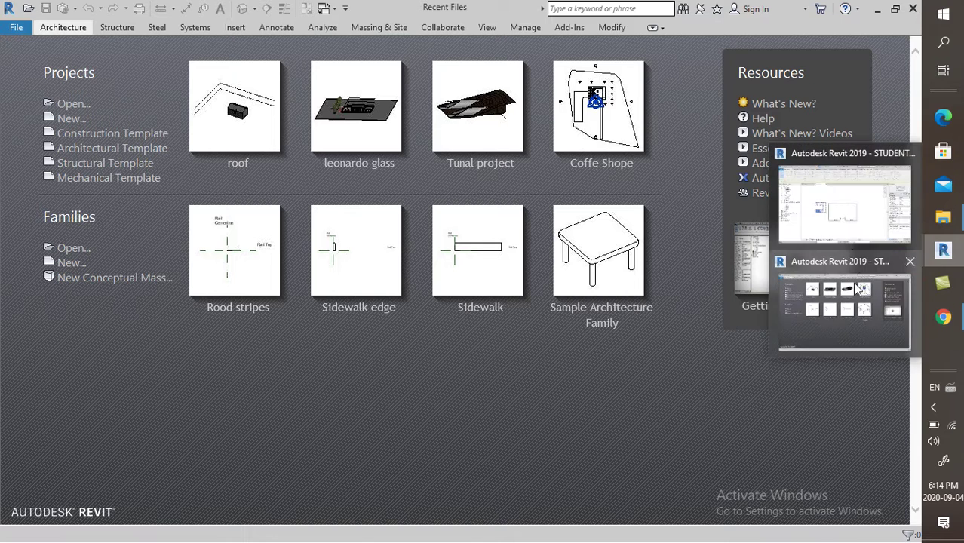
click(851, 237)
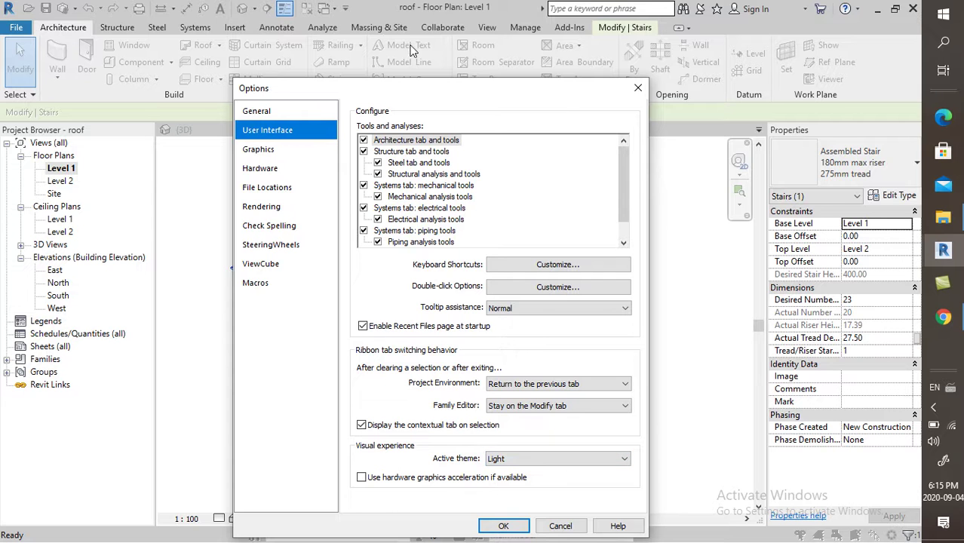
Step: Try the Dark active theme and set it back to Light
click(538, 458)
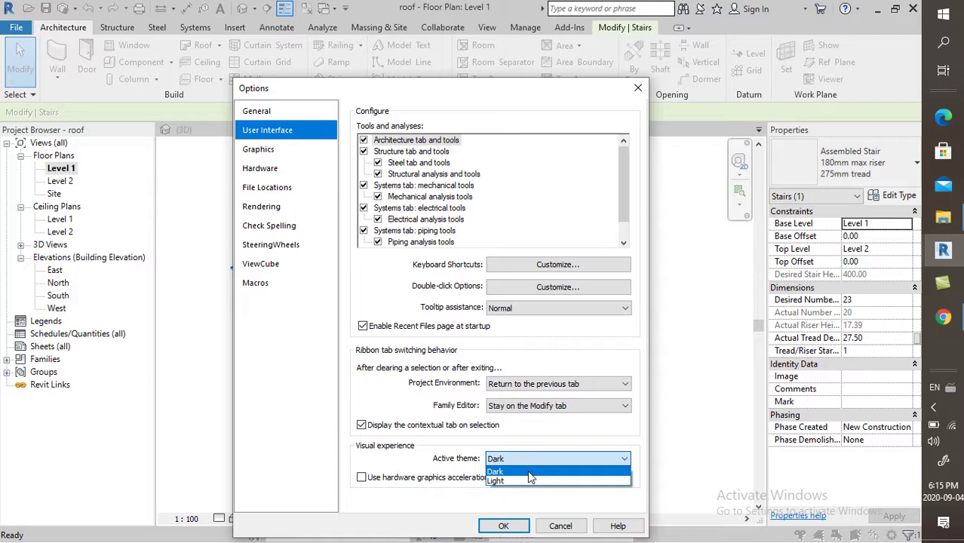
click(532, 474)
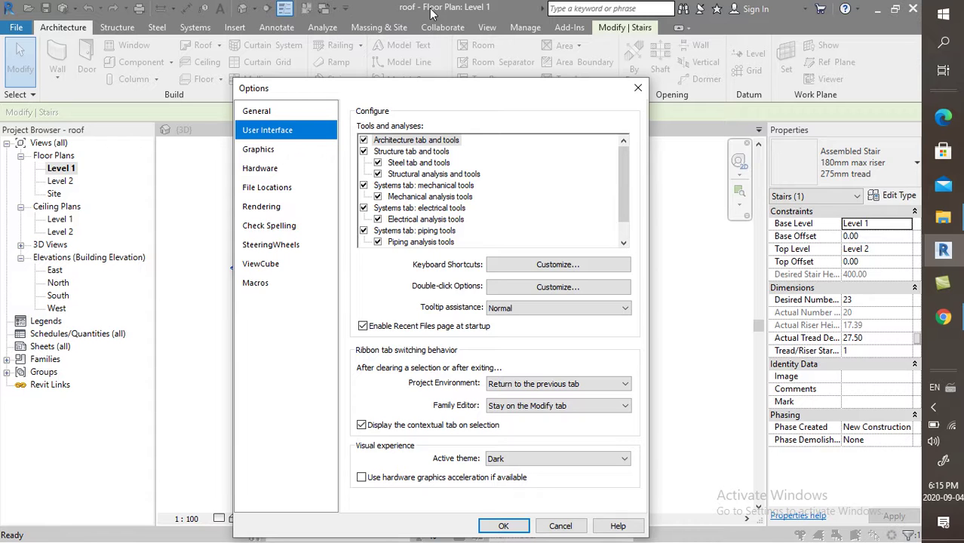
click(551, 458)
click(545, 483)
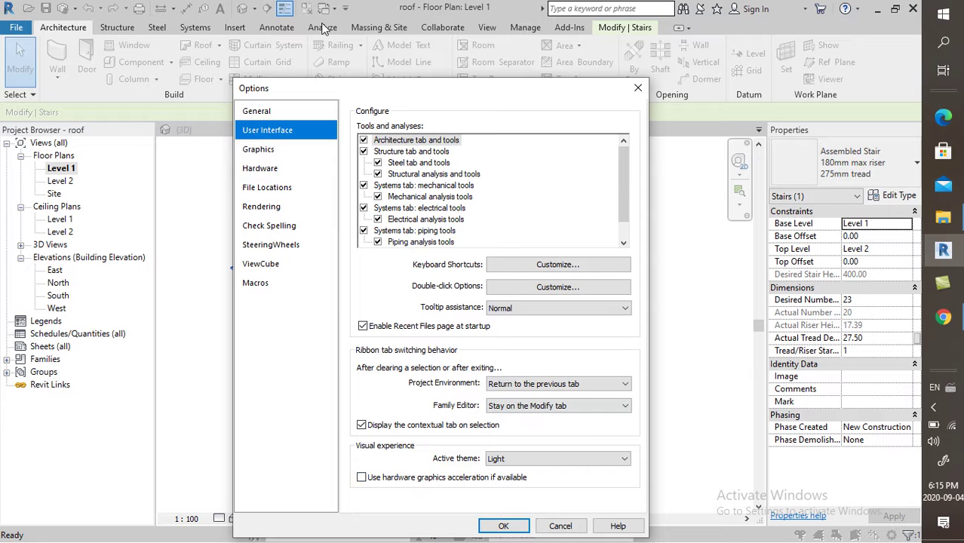
Step: Review the Graphics options and the background colour palette without changing the colour, and apply the options
click(270, 150)
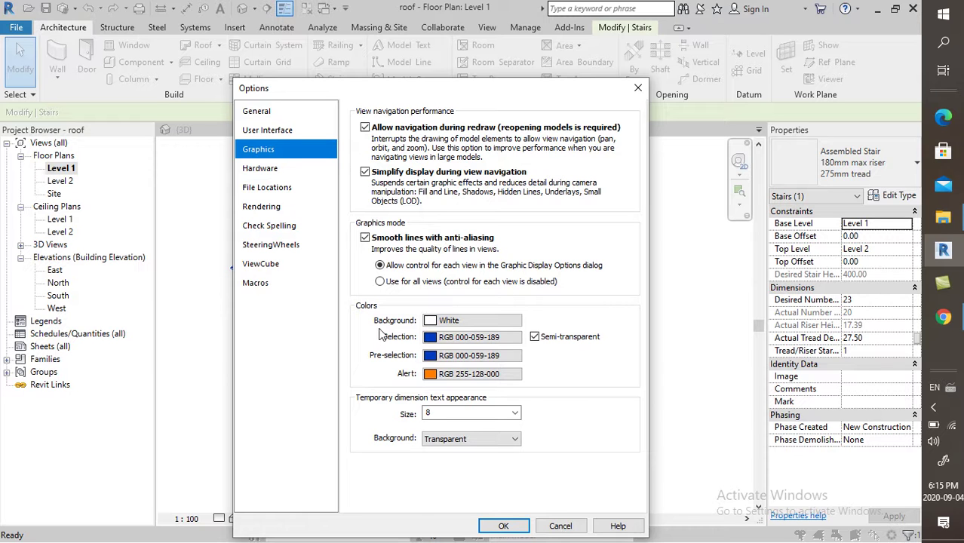
click(442, 320)
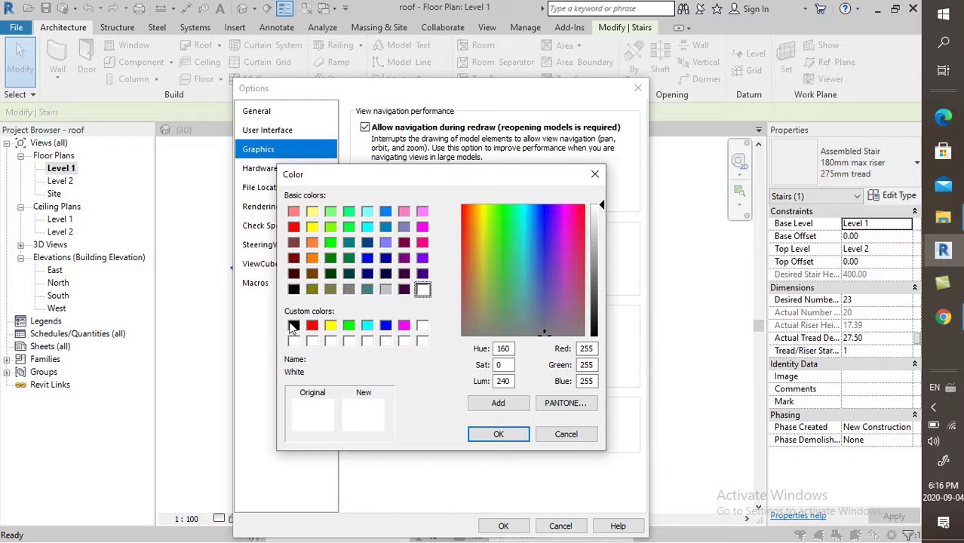
click(596, 178)
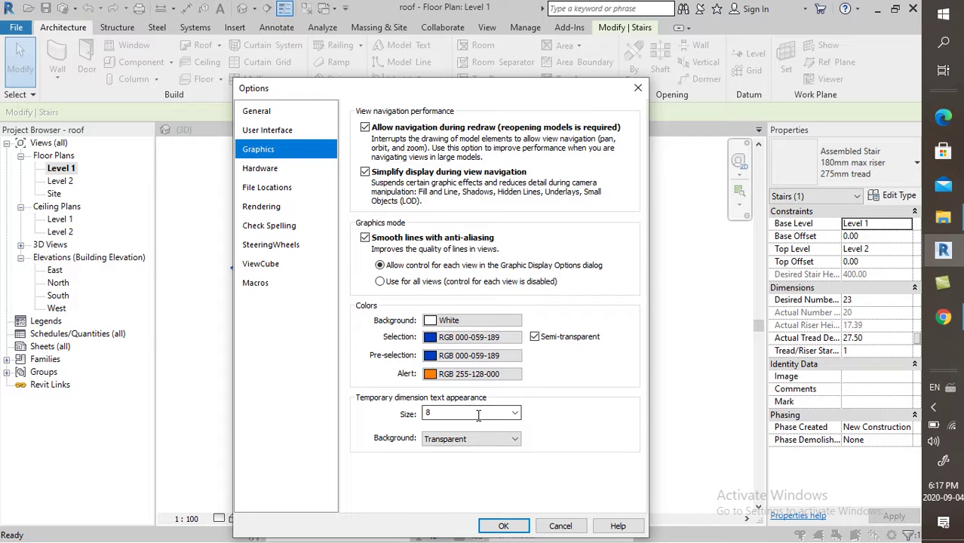
click(503, 526)
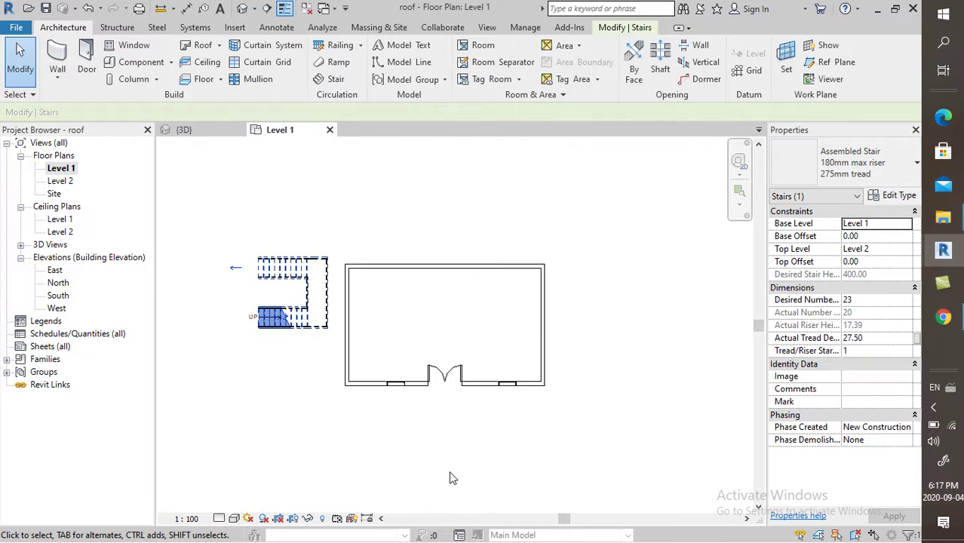
Step: Check how the selected stair is highlighted on the Level 1 plan, and open the default 3D view
click(330, 422)
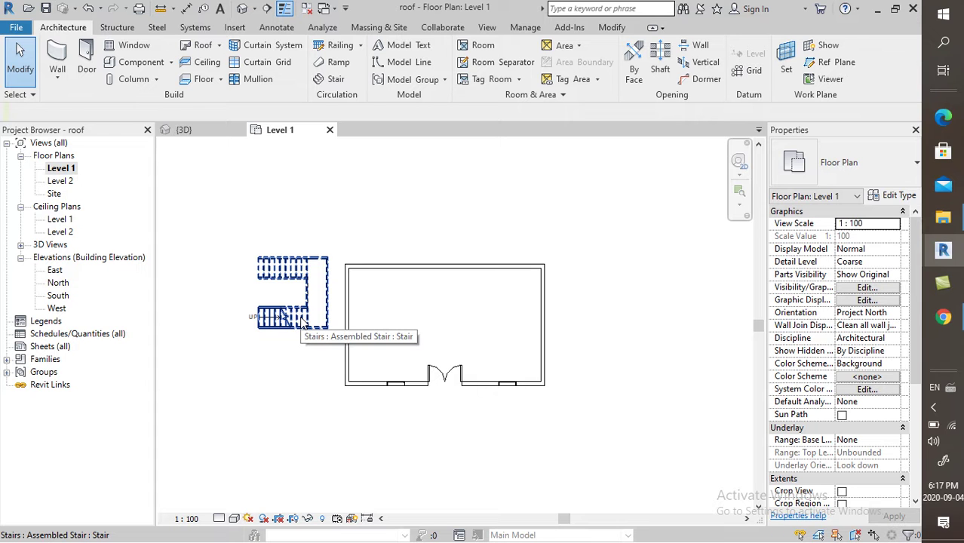
click(301, 321)
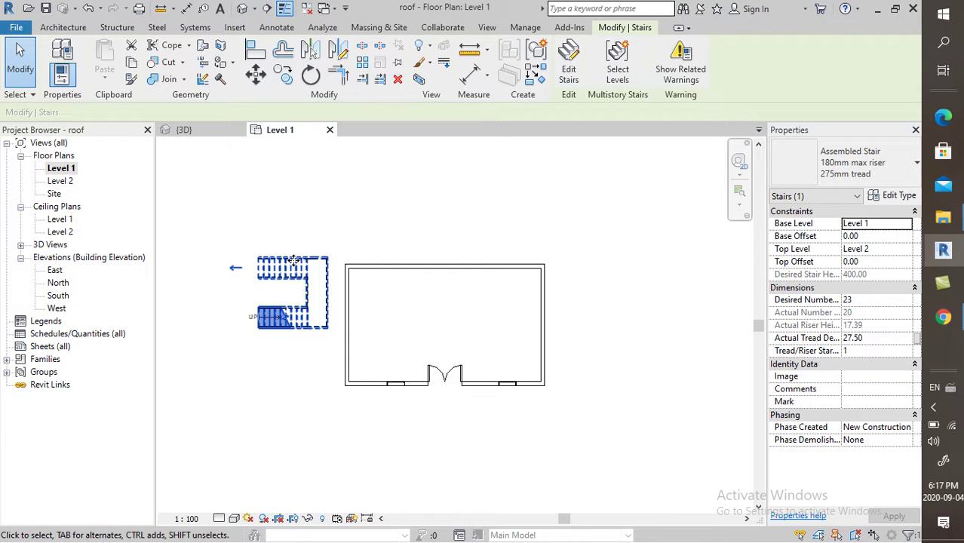
click(226, 313)
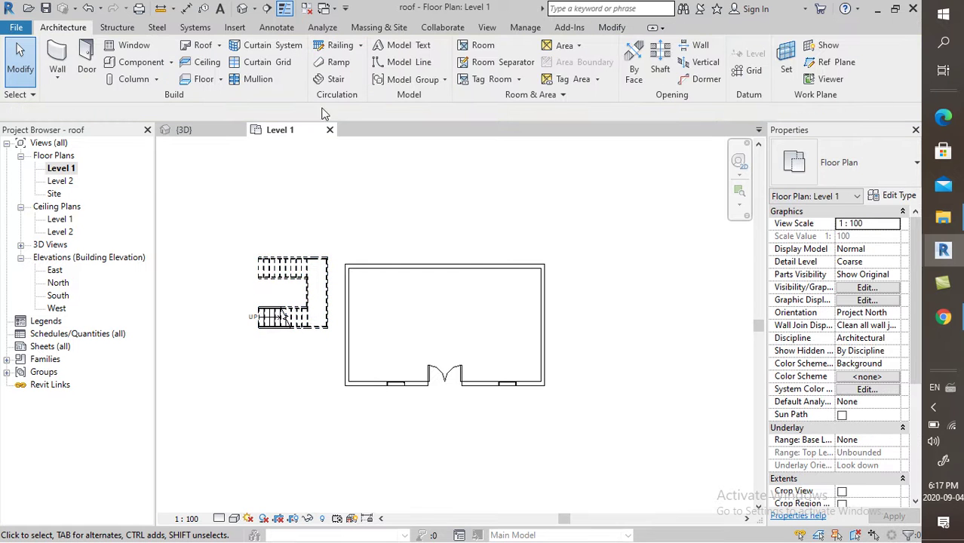
click(242, 9)
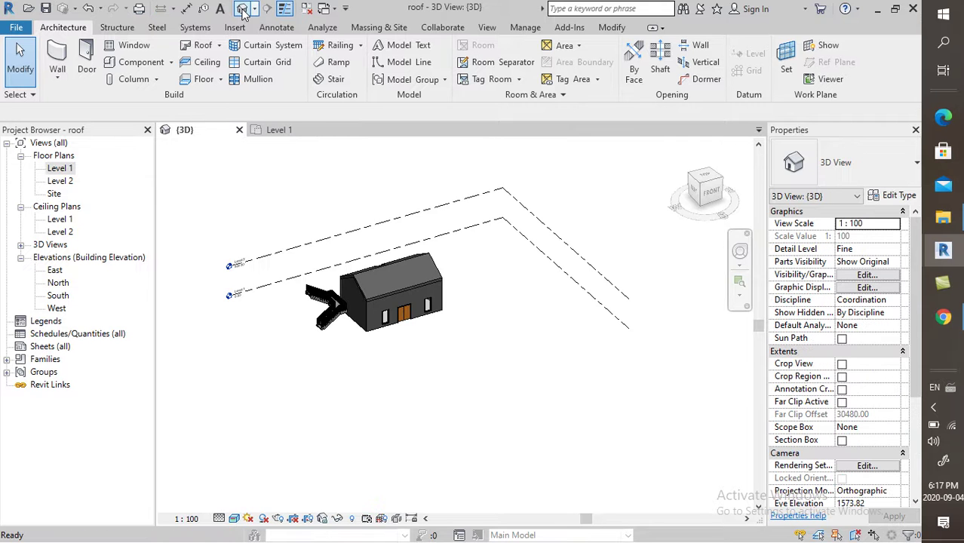
Step: Edit the roof's footprint and delete the boundary line at the gable end away from the stair
click(434, 284)
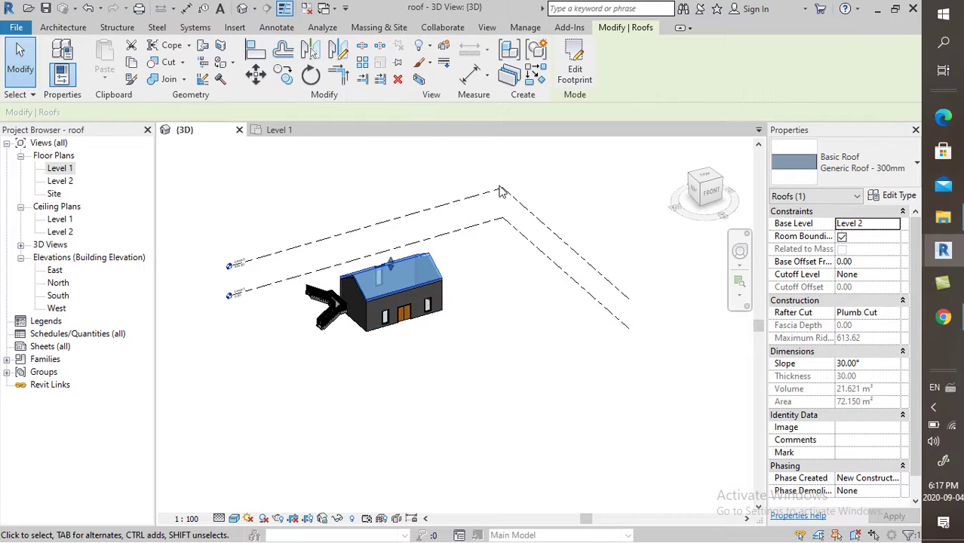
click(575, 68)
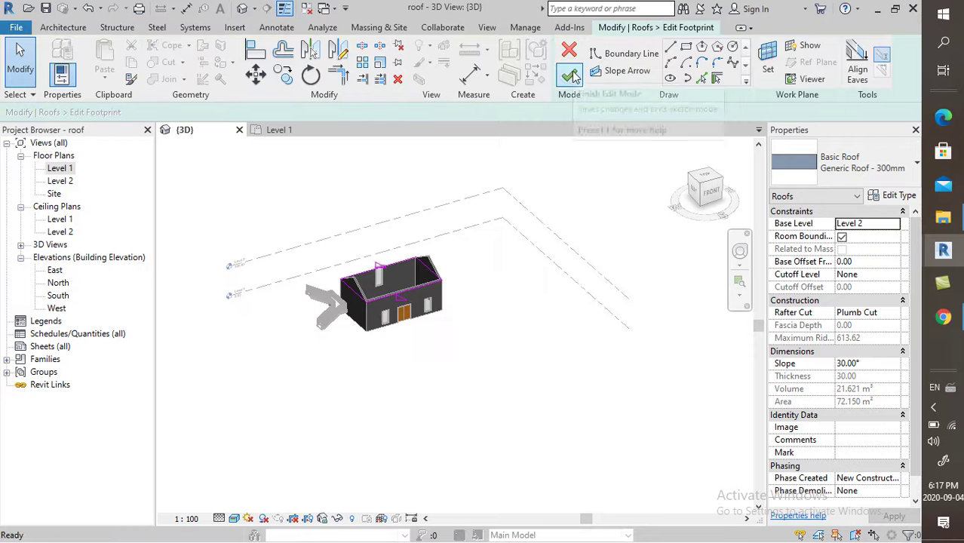
click(428, 269)
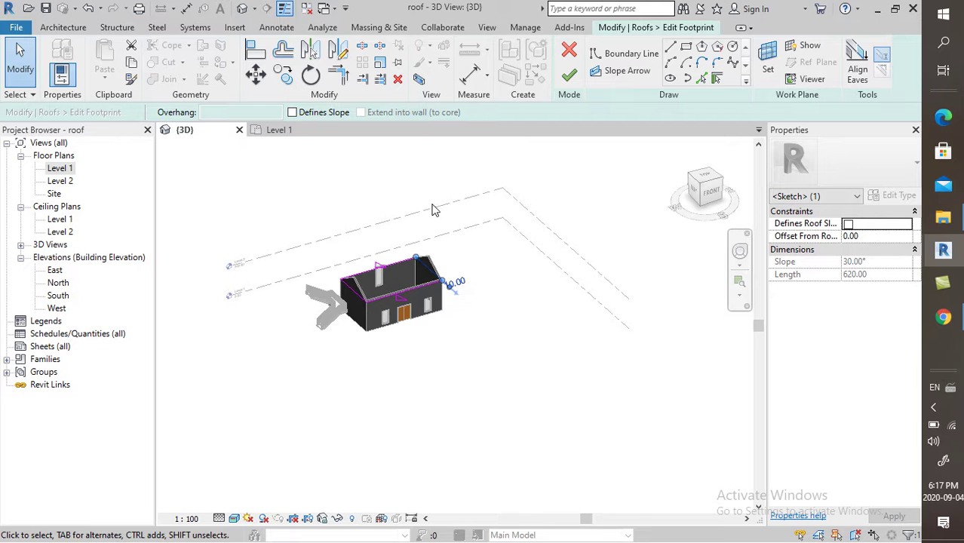
click(400, 84)
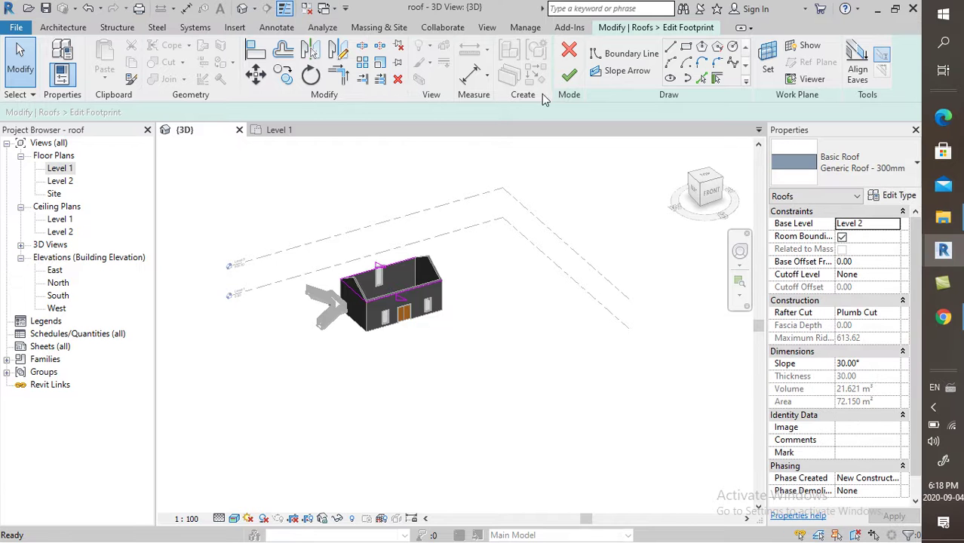
Step: Try to finish the roof footprint with the open boundary, and discard the sketch edits
click(569, 76)
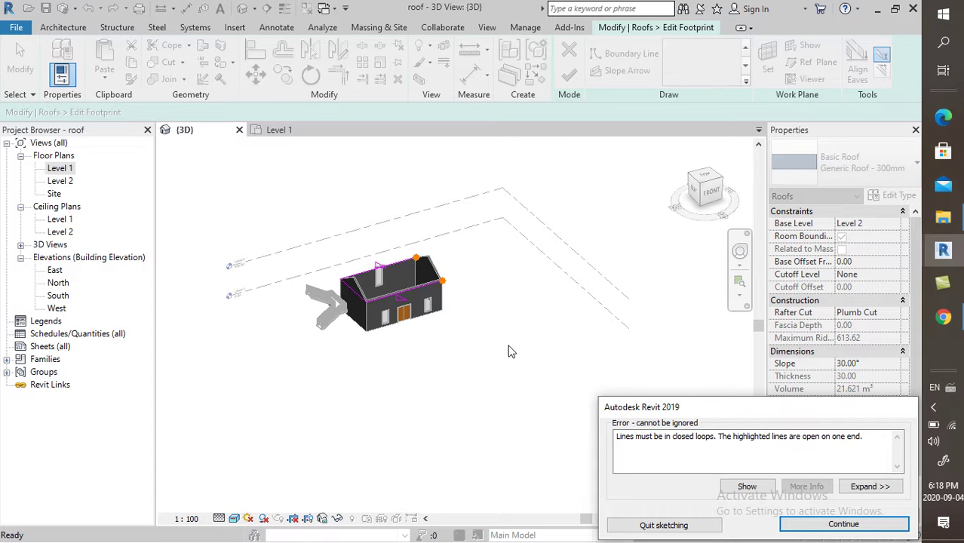
click(814, 525)
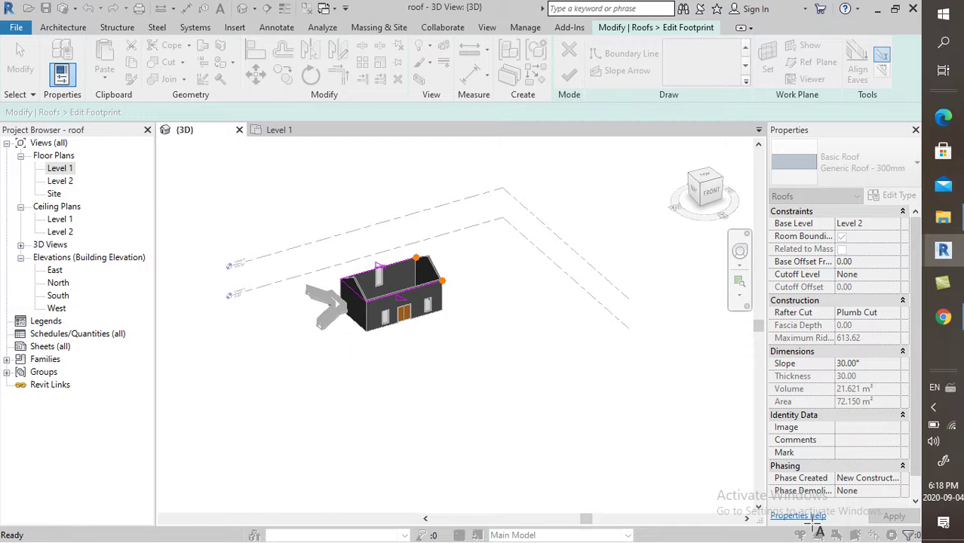
click(569, 51)
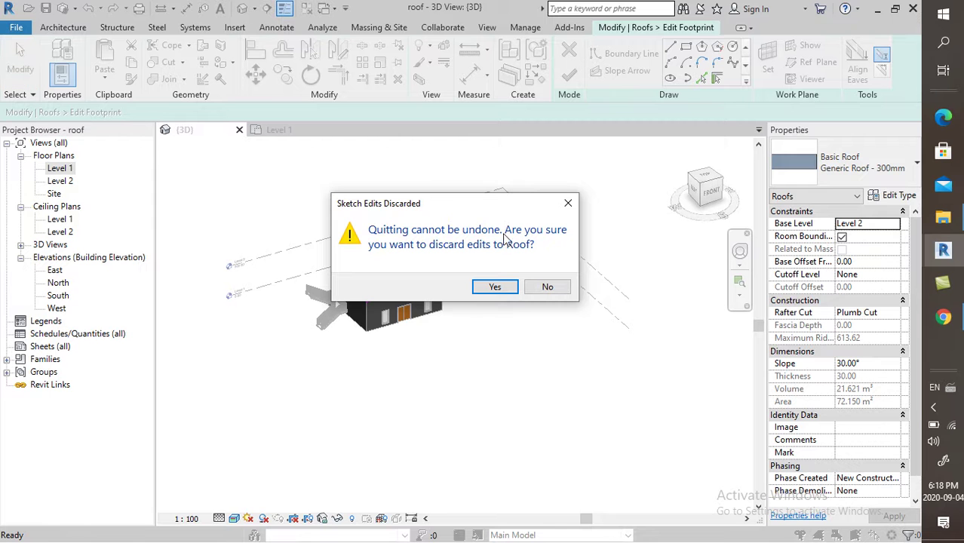
click(495, 287)
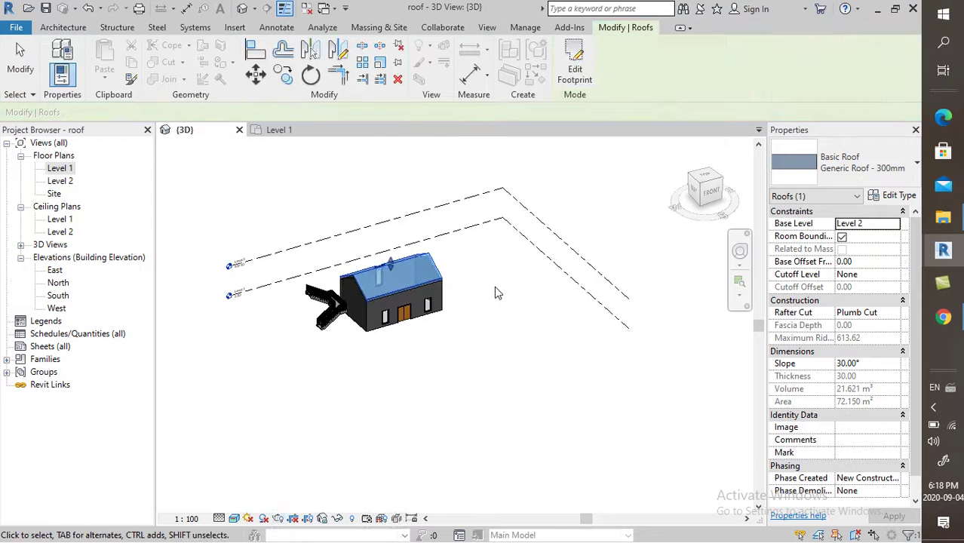
click(260, 185)
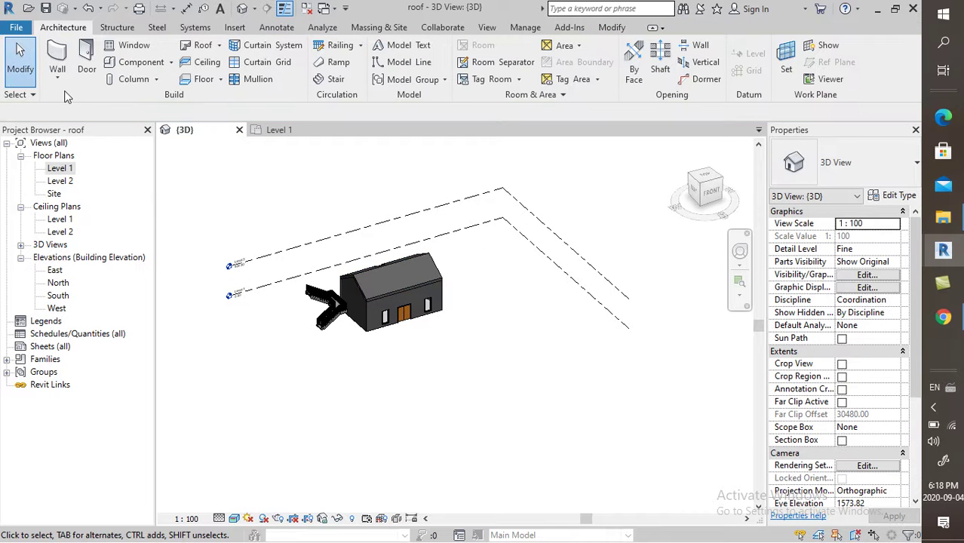
Step: Review the text sizes available for temporary dimensions in the Graphics options, keeping the current size
click(15, 27)
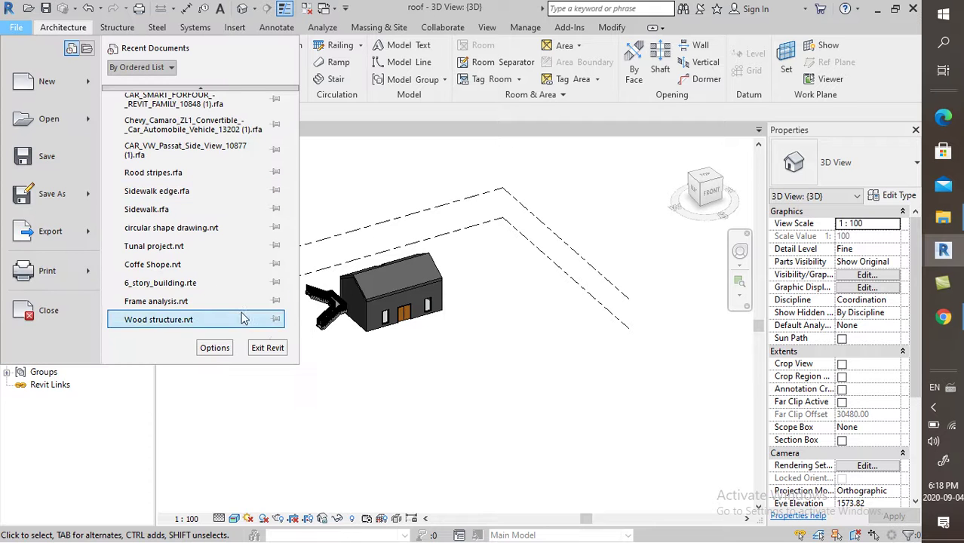
click(214, 347)
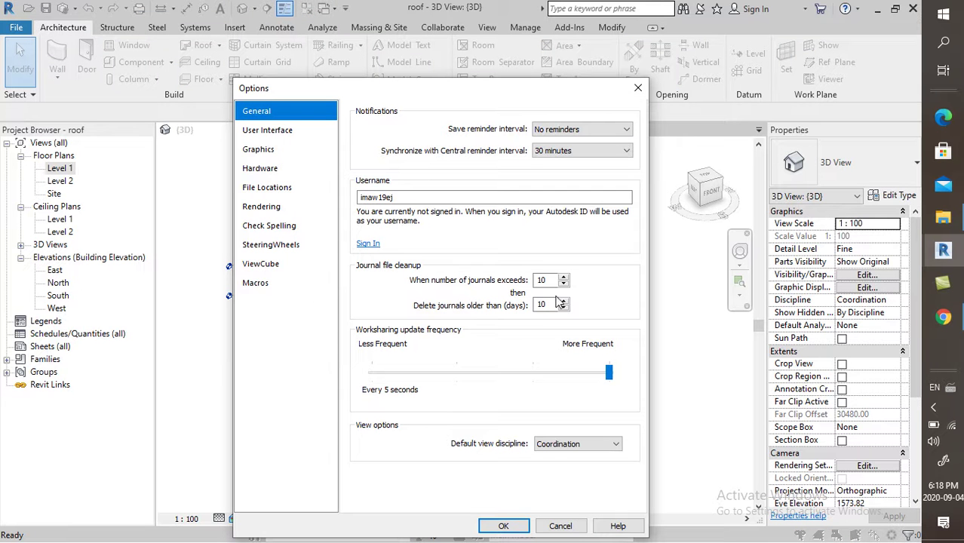
click(271, 152)
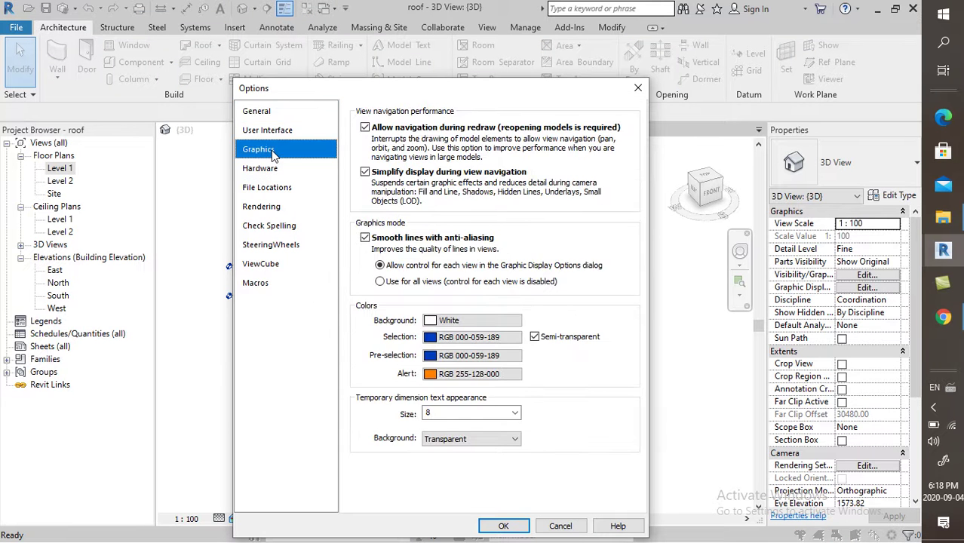
click(515, 415)
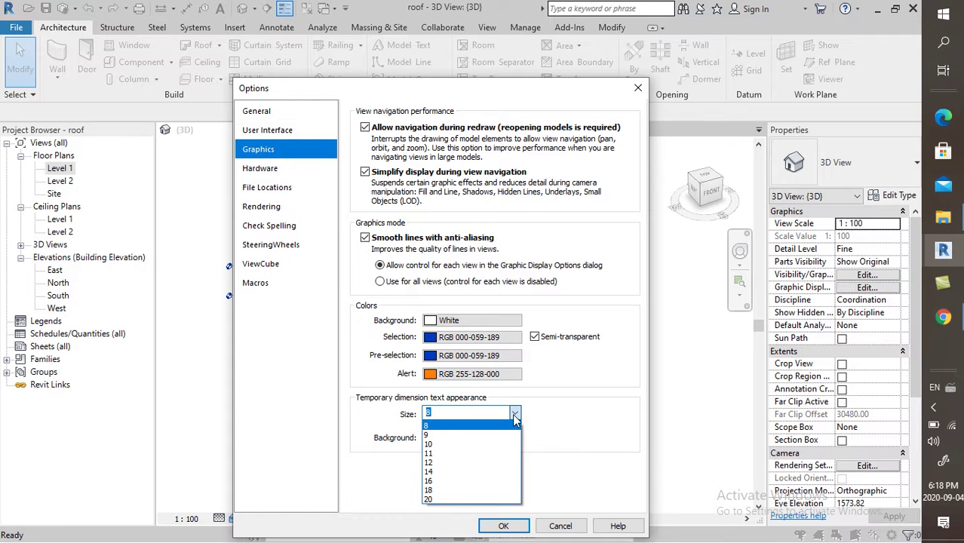
click(515, 415)
click(514, 415)
click(515, 415)
click(514, 415)
click(515, 415)
click(515, 415)
click(514, 415)
click(515, 415)
click(515, 415)
click(515, 415)
click(515, 415)
click(514, 415)
click(515, 415)
click(515, 415)
click(515, 415)
click(514, 415)
click(514, 415)
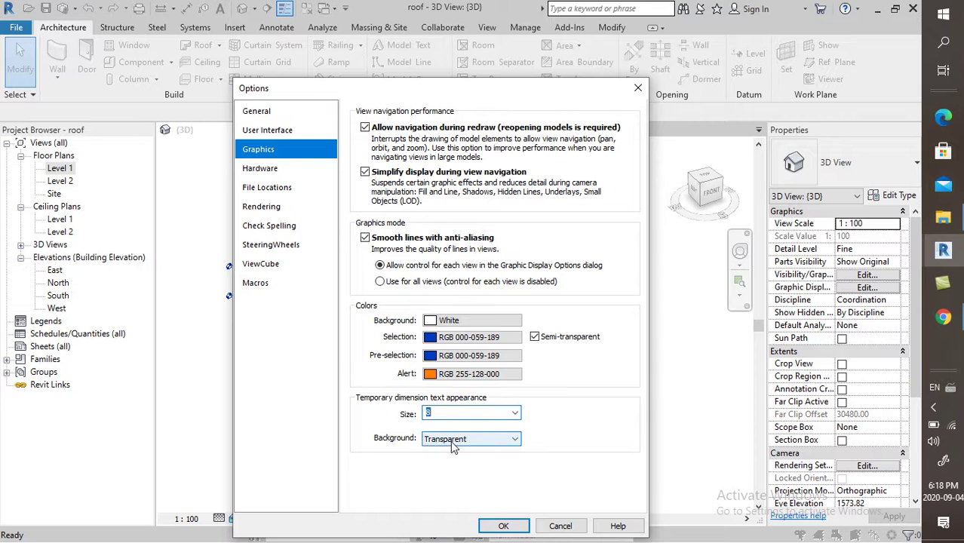
Step: Review the background choices for temporary dimension text without changing the setting
click(476, 440)
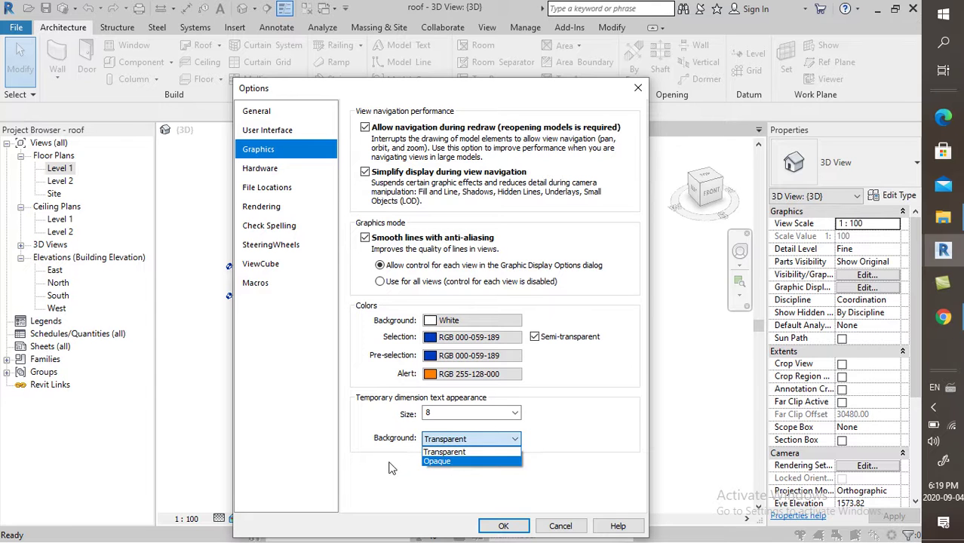
click(361, 450)
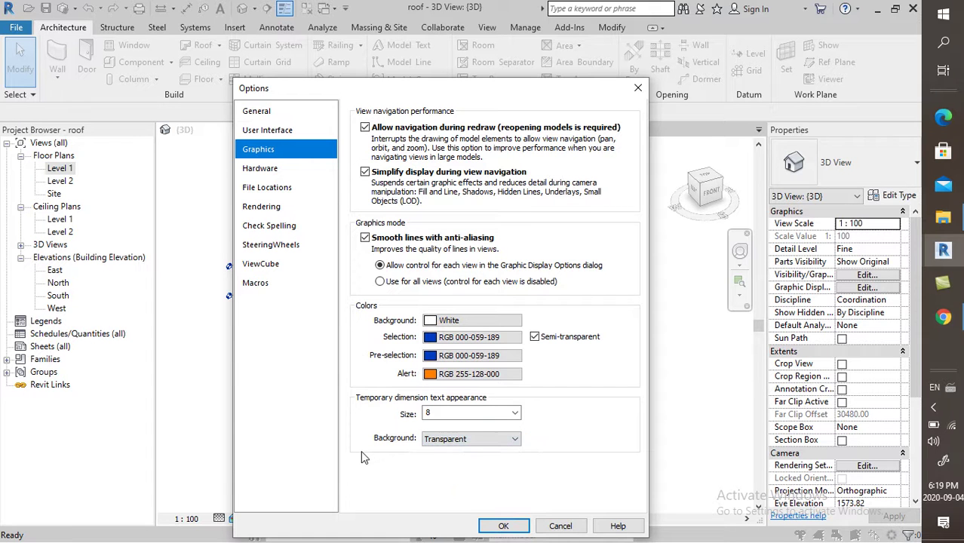
click(486, 441)
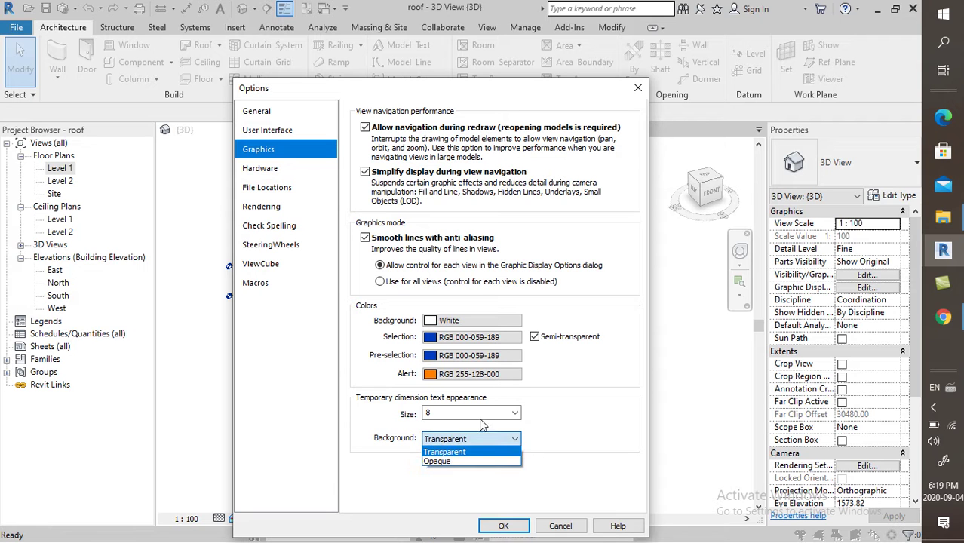
click(483, 441)
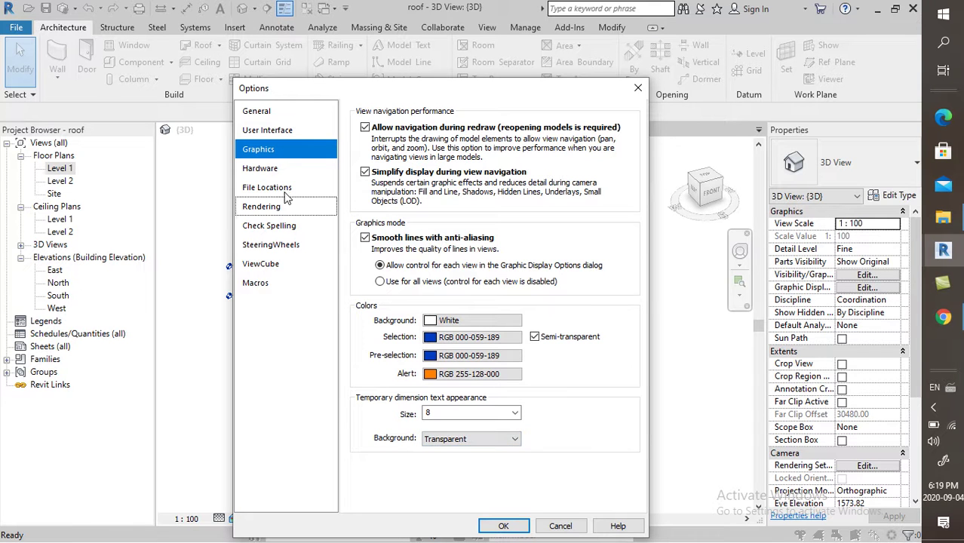
Step: Review the Hardware, File Locations and Rendering options
click(270, 172)
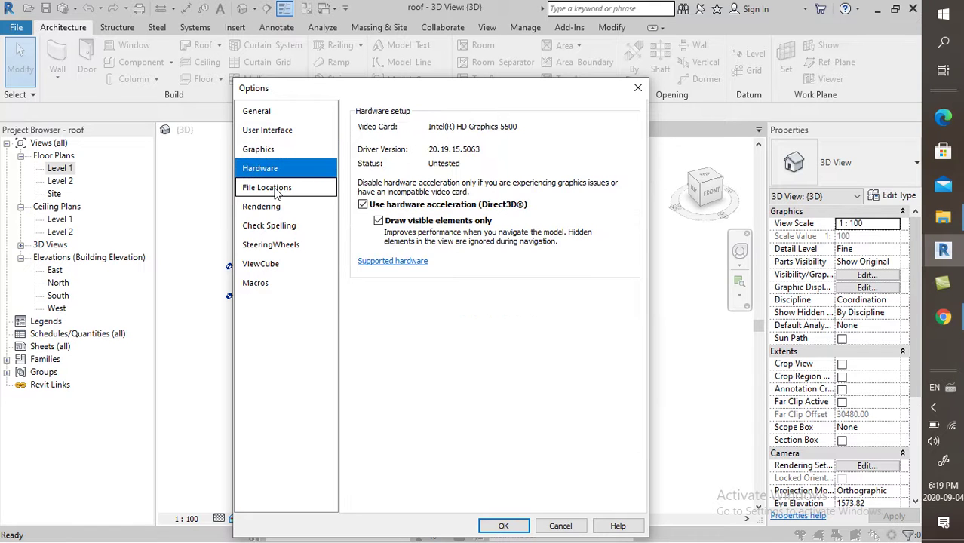
click(276, 188)
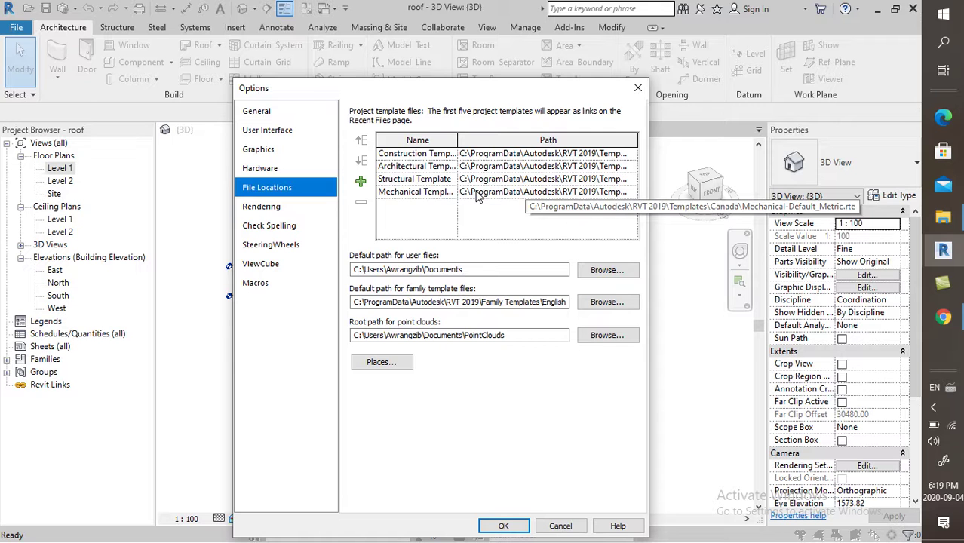
click(268, 225)
click(268, 210)
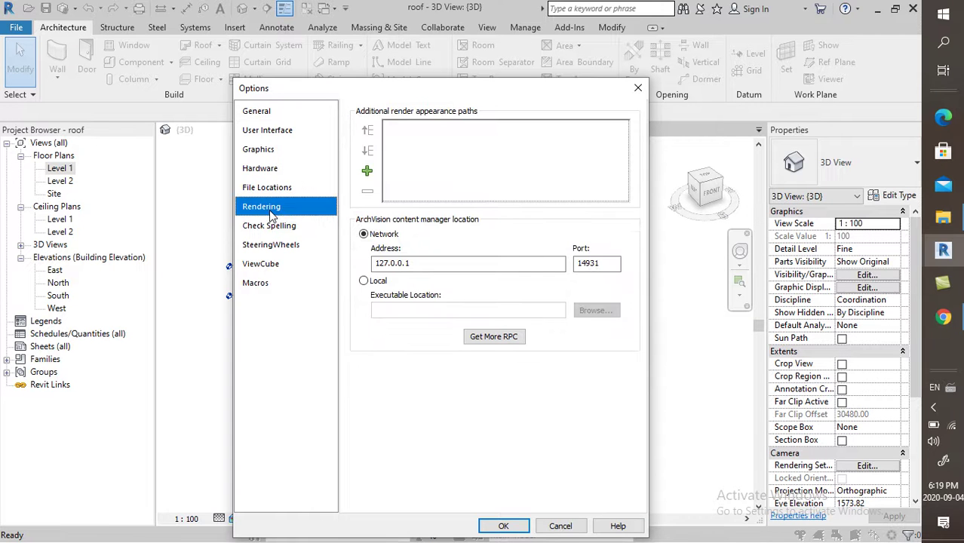
Step: Try ignoring capitalized and mixed-case words in the Check Spelling options, and restore the default settings
click(275, 228)
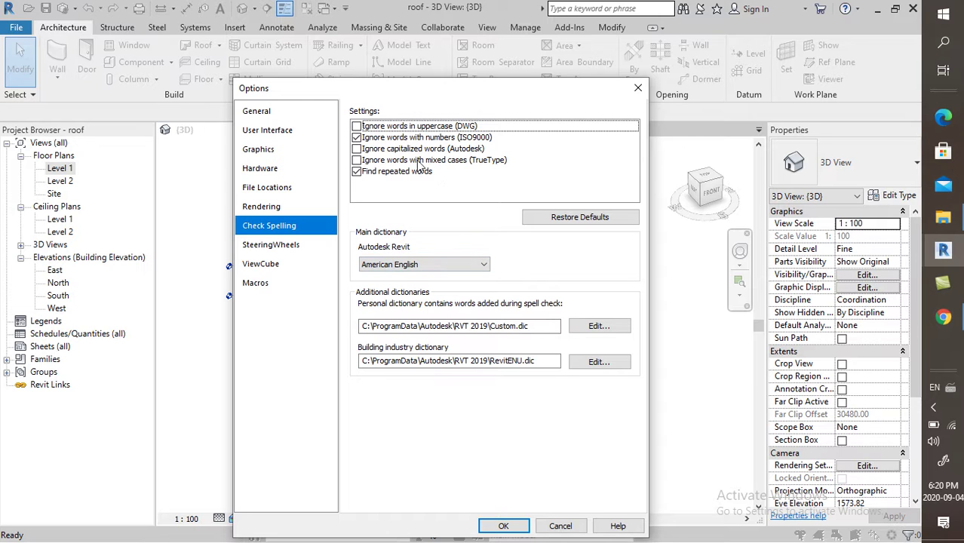
click(357, 149)
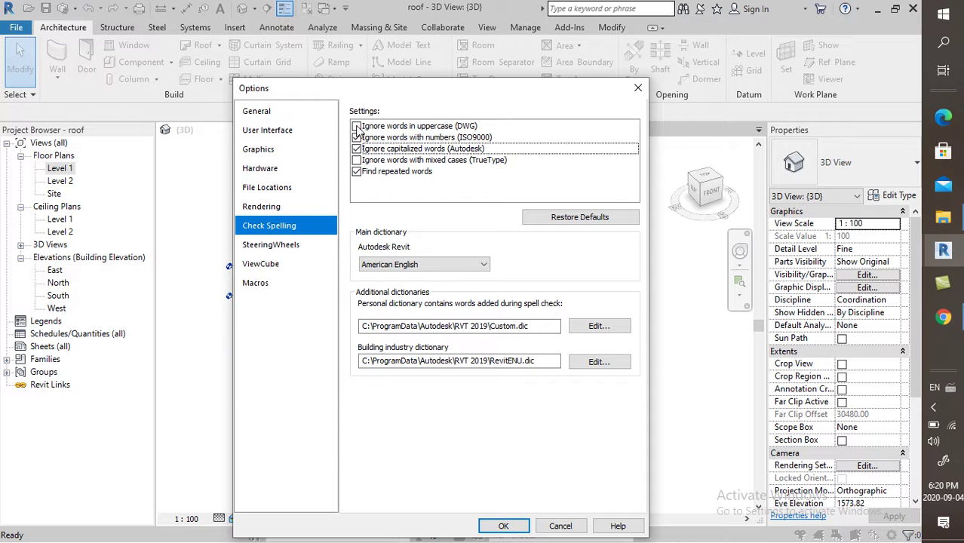
click(358, 161)
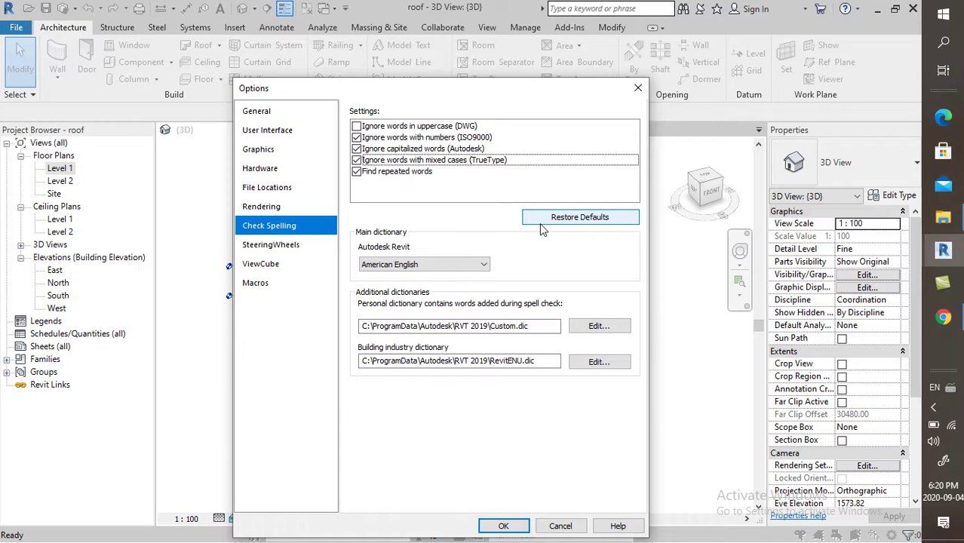
click(582, 218)
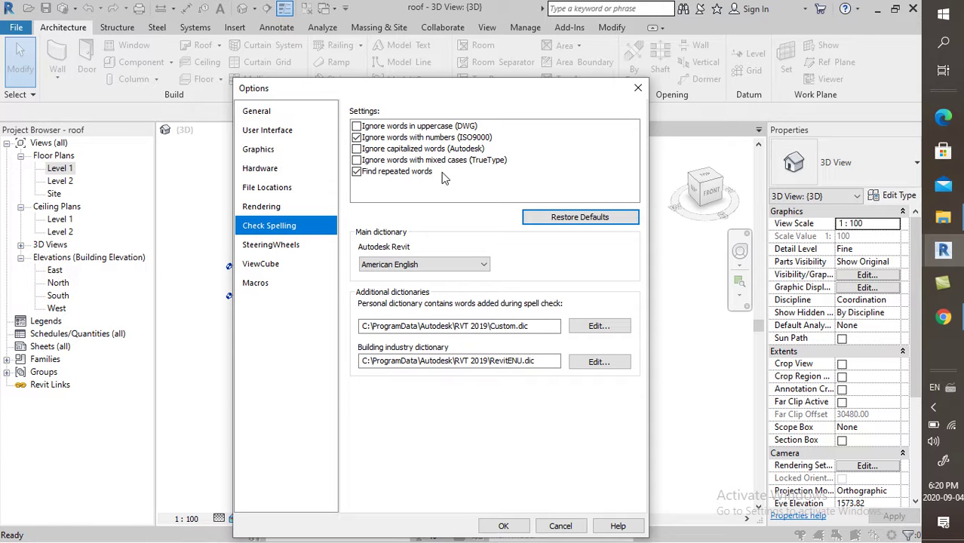
Step: Review the languages available for the main spelling dictionary without changing the selection
click(451, 267)
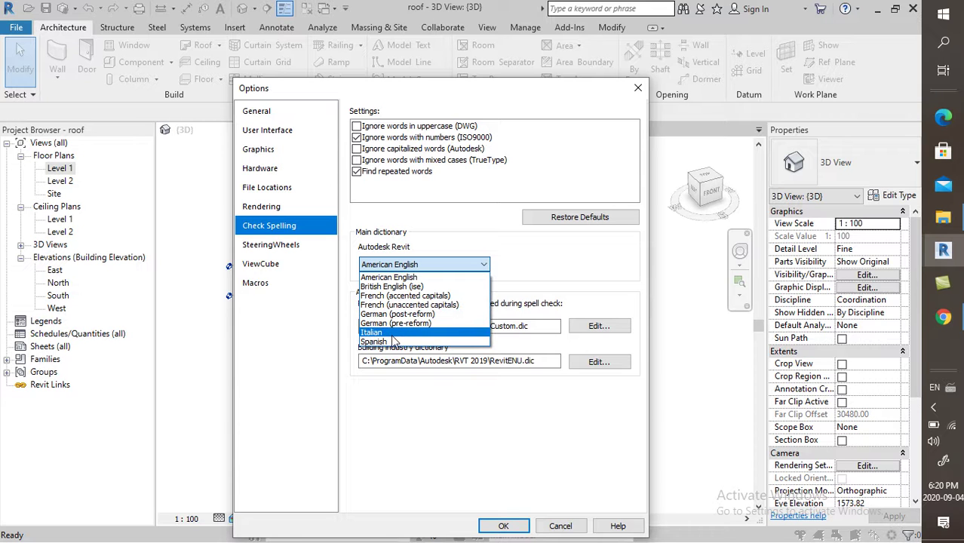
click(470, 190)
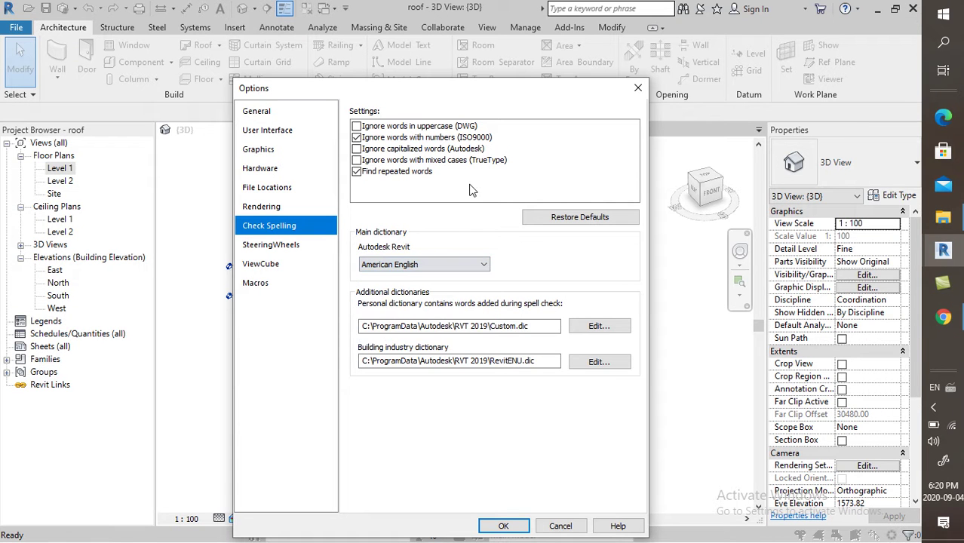
click(482, 264)
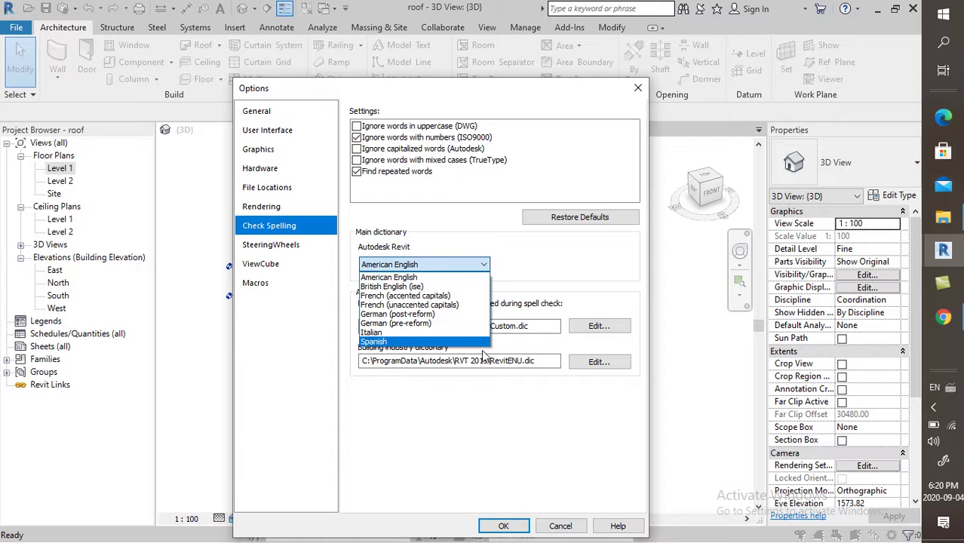
click(476, 202)
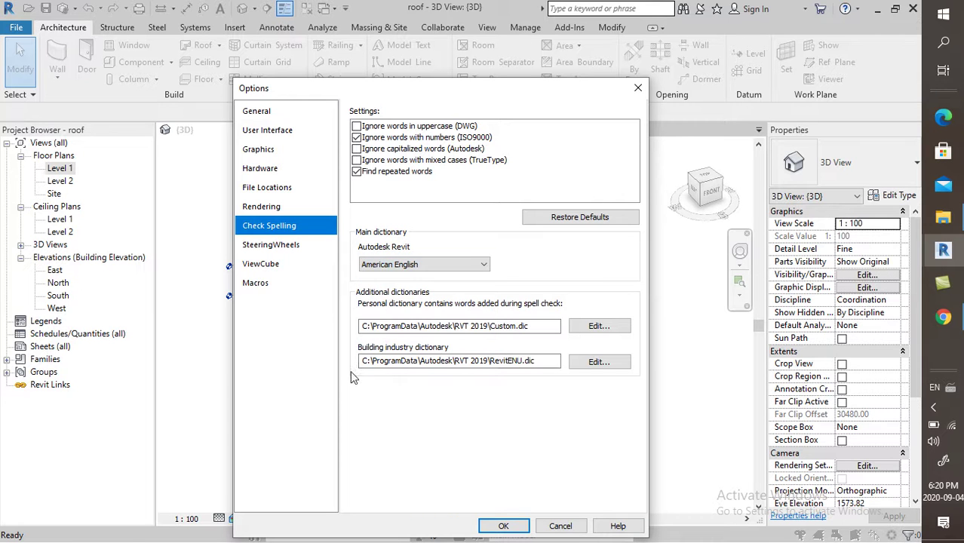
Step: Set the big steering wheel size to Large in the SteeringWheels options and apply the options
click(279, 246)
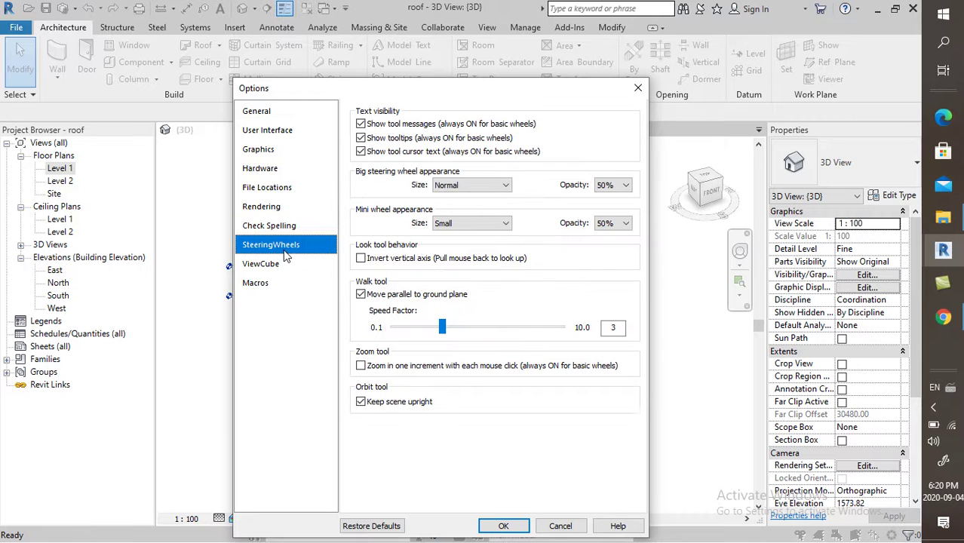
click(360, 136)
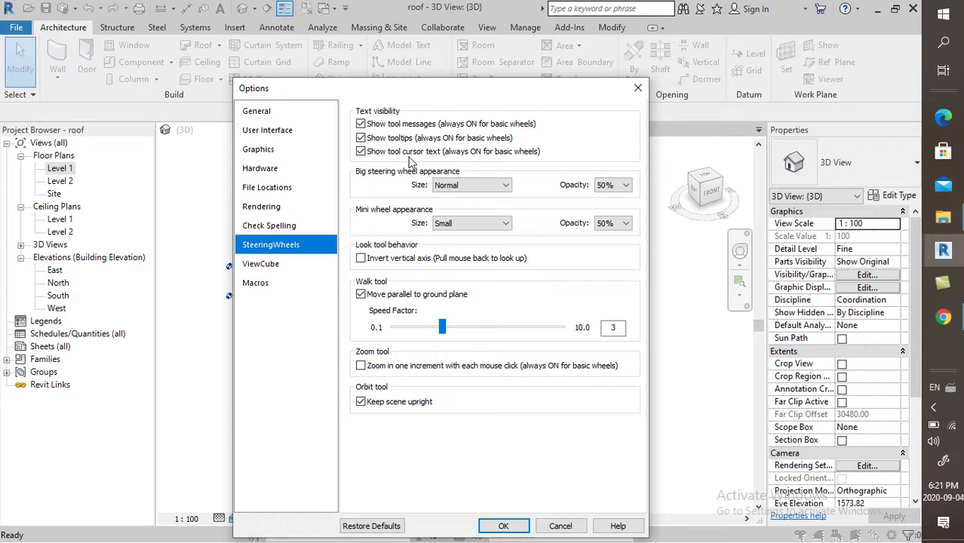
click(457, 188)
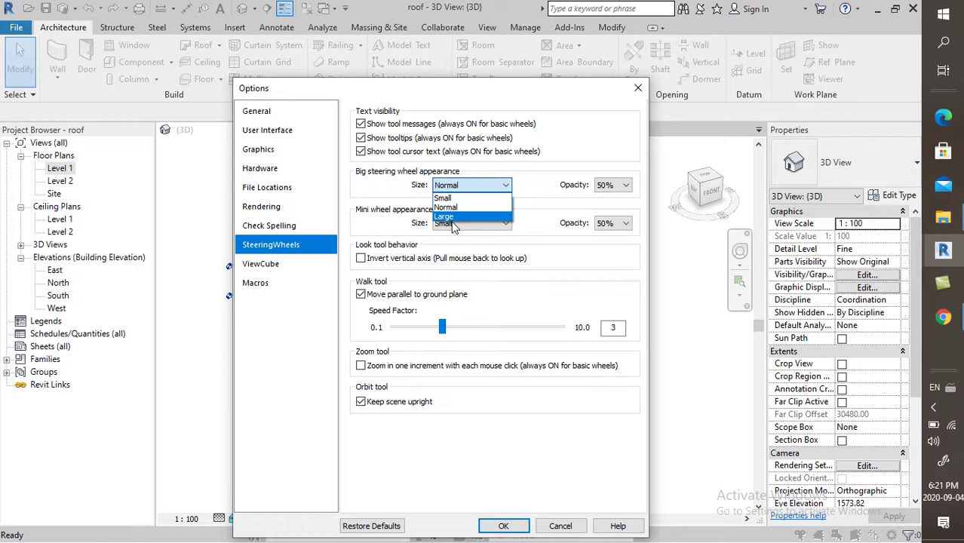
click(453, 217)
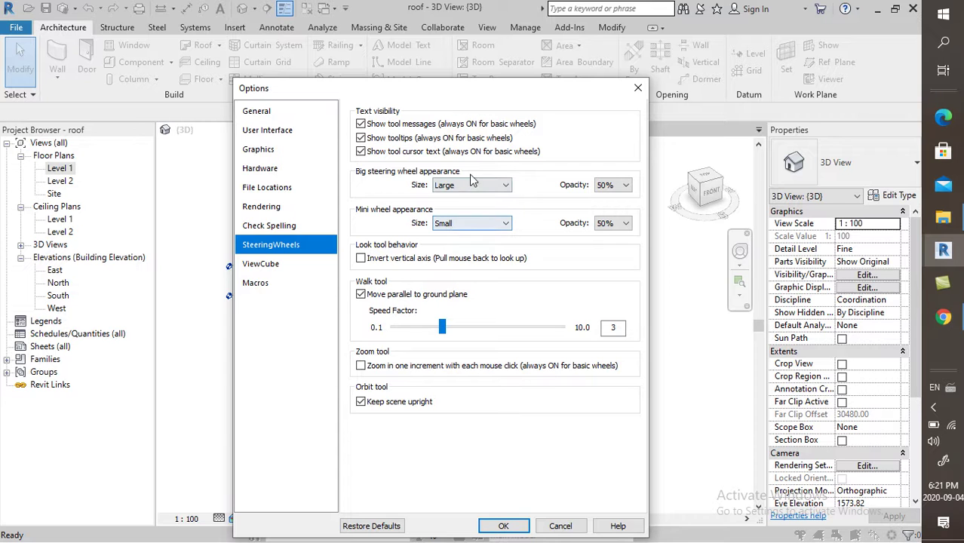
click(503, 527)
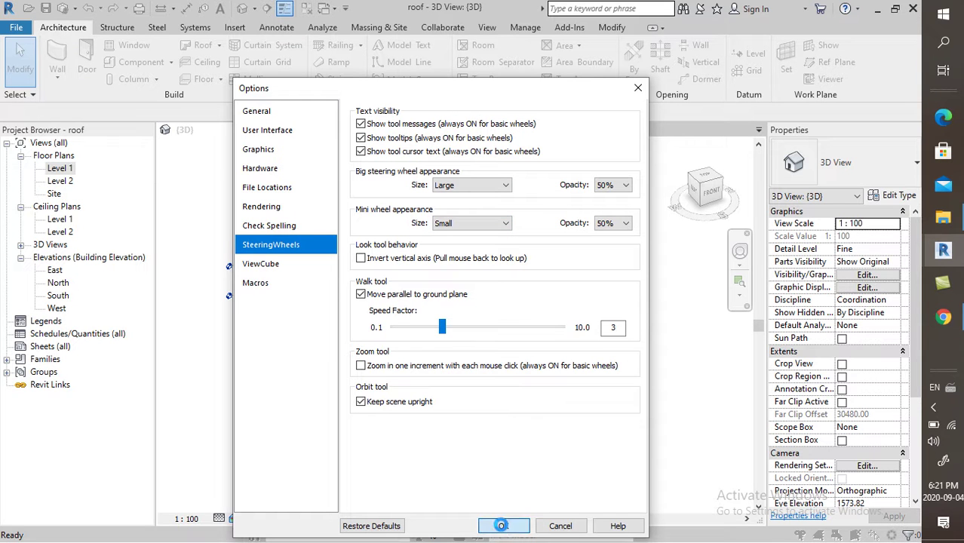
Step: Show the full navigation wheel in the 3D view, try its tools to move and orbit around the house, and close the wheel
click(738, 268)
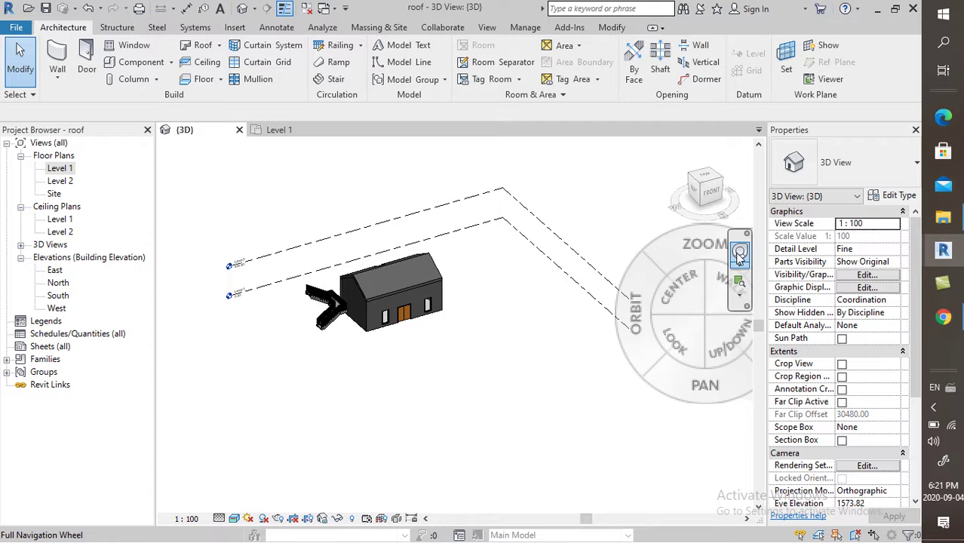
click(656, 247)
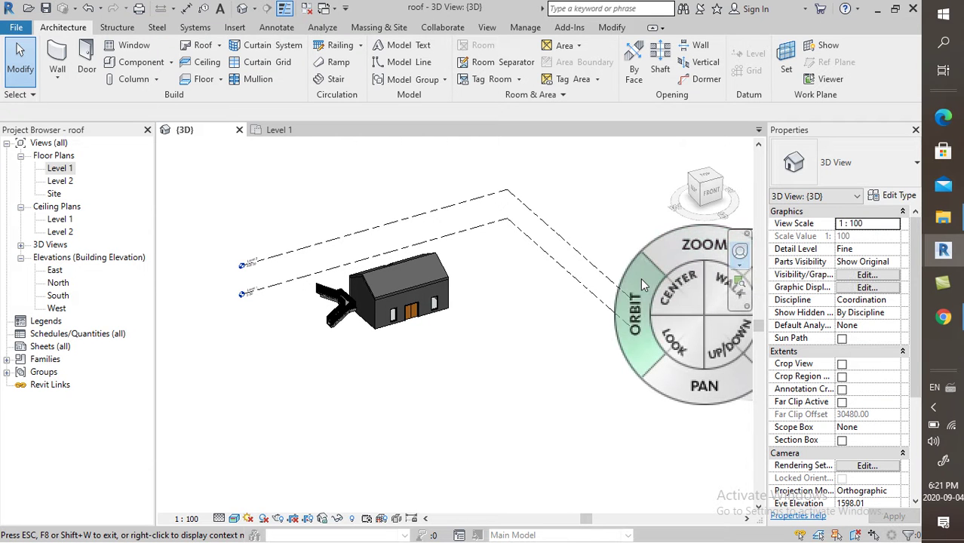
drag(642, 284, 622, 278)
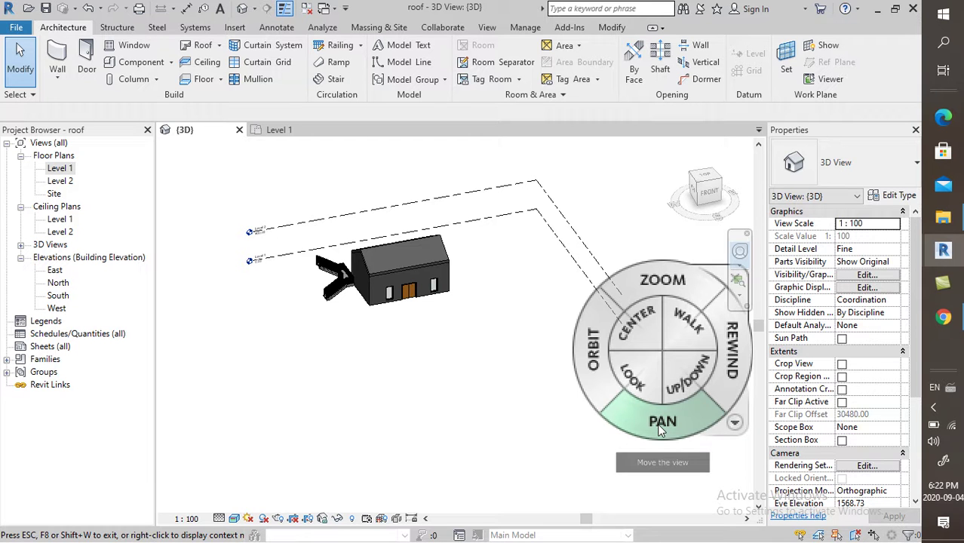
mouse_move(473, 368)
mouse_down()
mouse_move(536, 400)
mouse_move(496, 380)
mouse_up()
drag(612, 455, 612, 458)
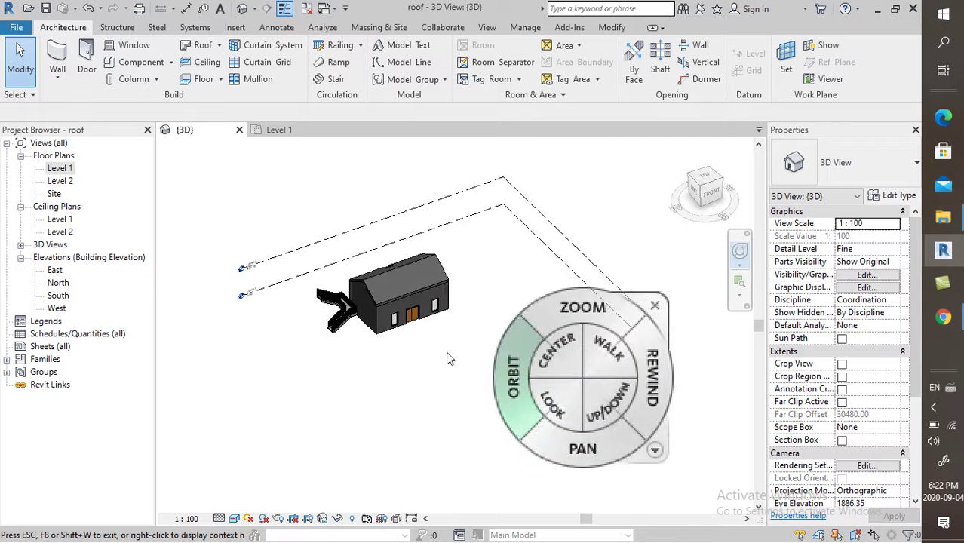
drag(441, 354, 475, 356)
drag(519, 431, 614, 426)
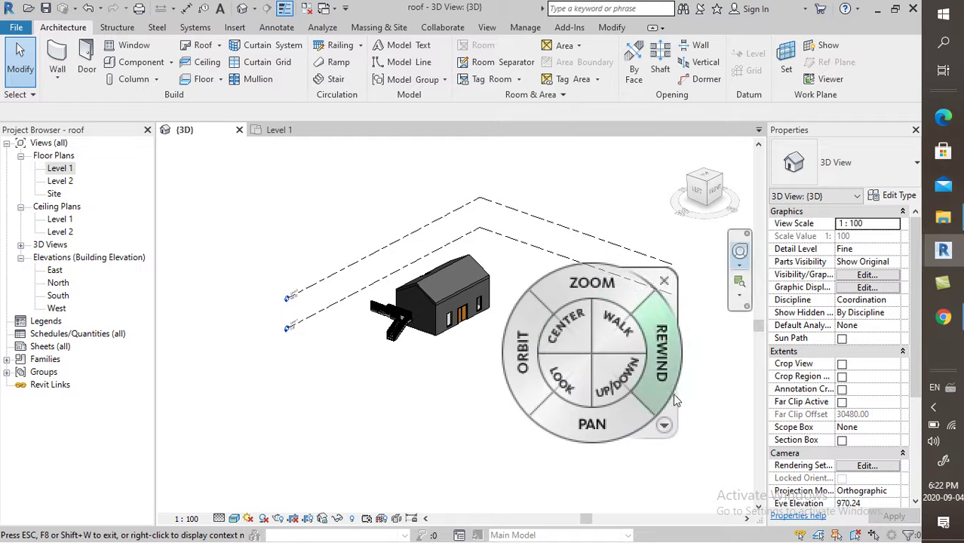
click(671, 273)
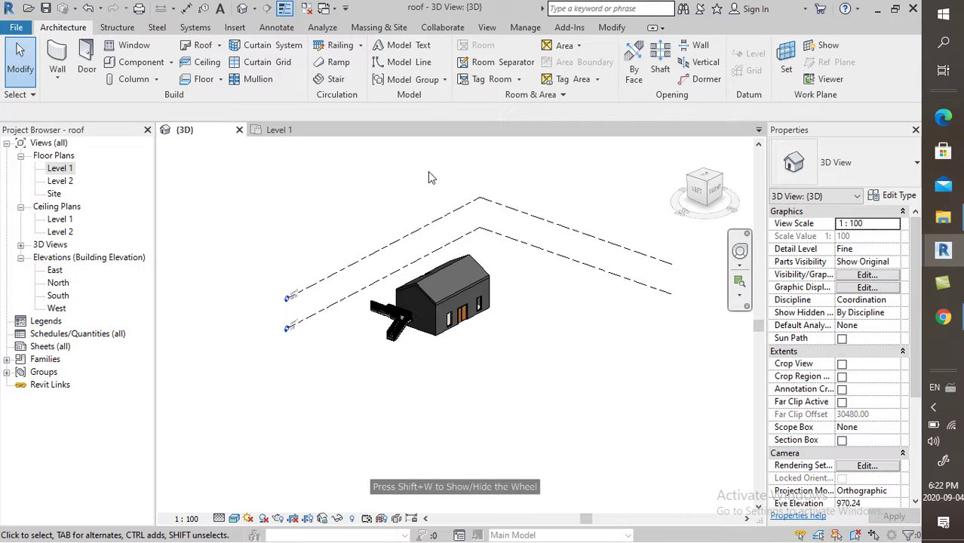
Step: Set the big steering wheel size to Normal in the SteeringWheels options
click(29, 28)
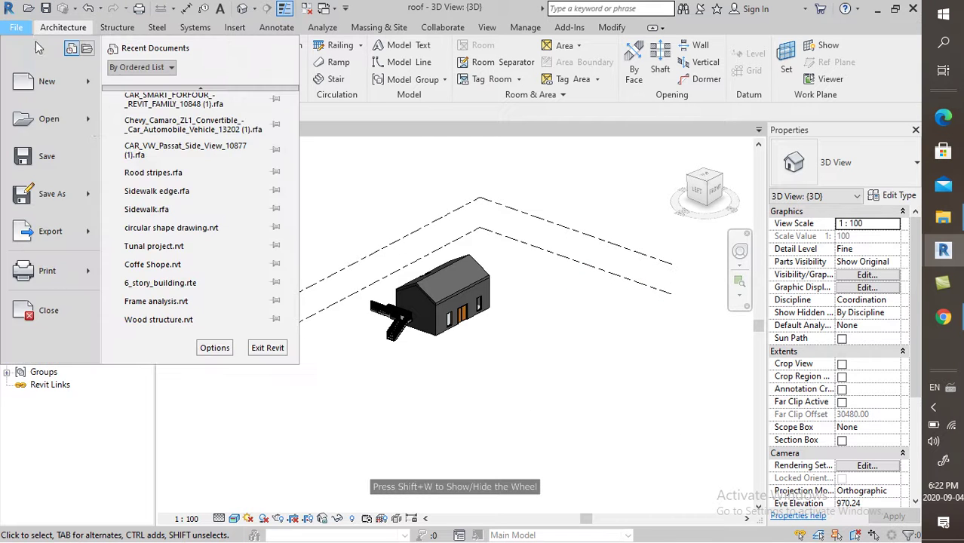
click(214, 348)
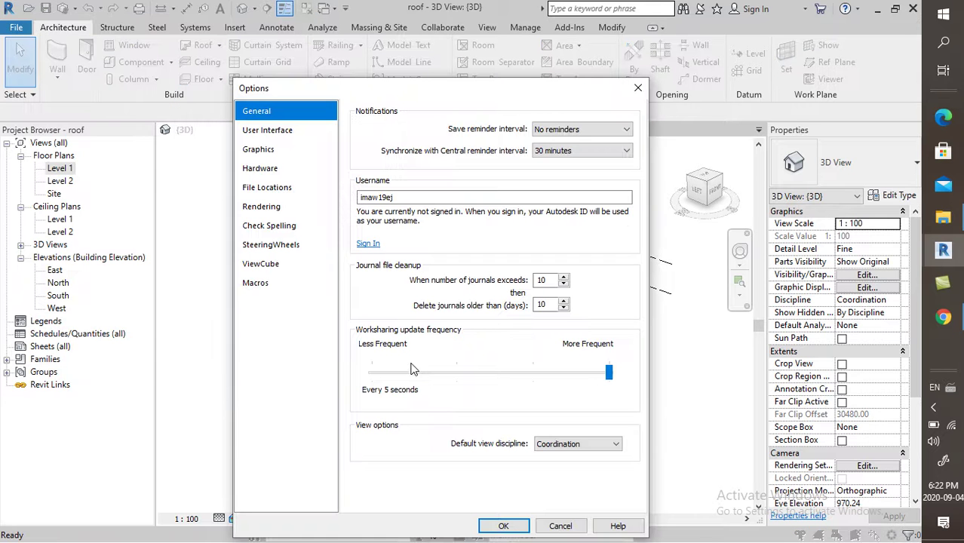
click(268, 249)
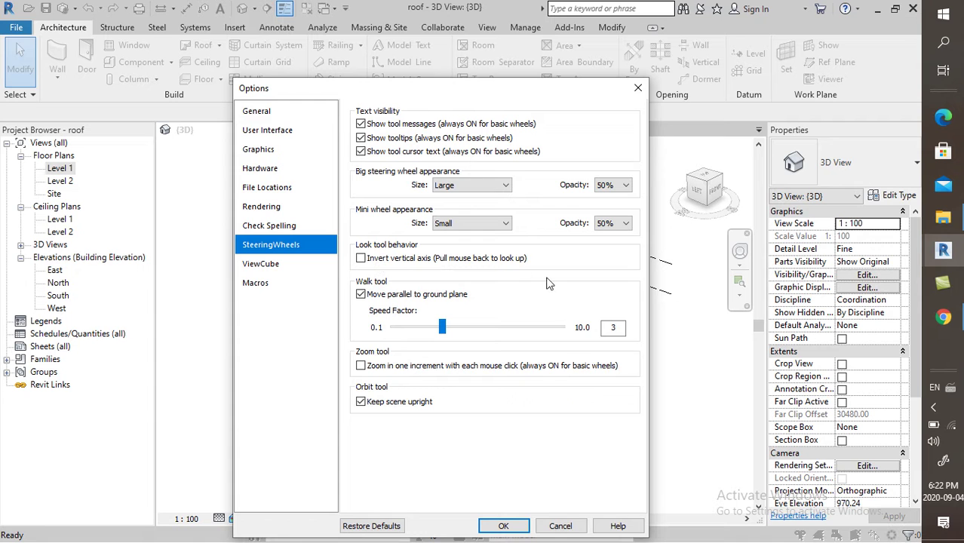
click(504, 187)
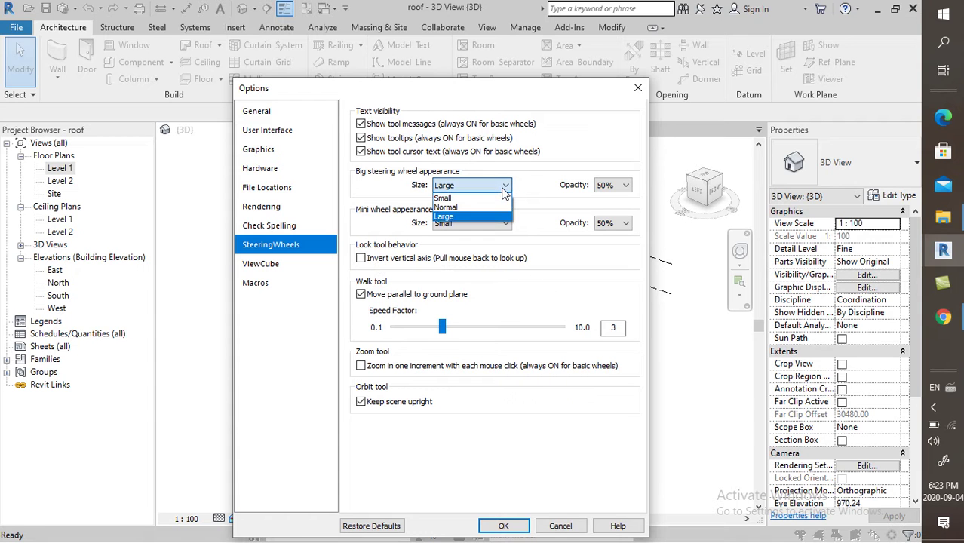
click(480, 208)
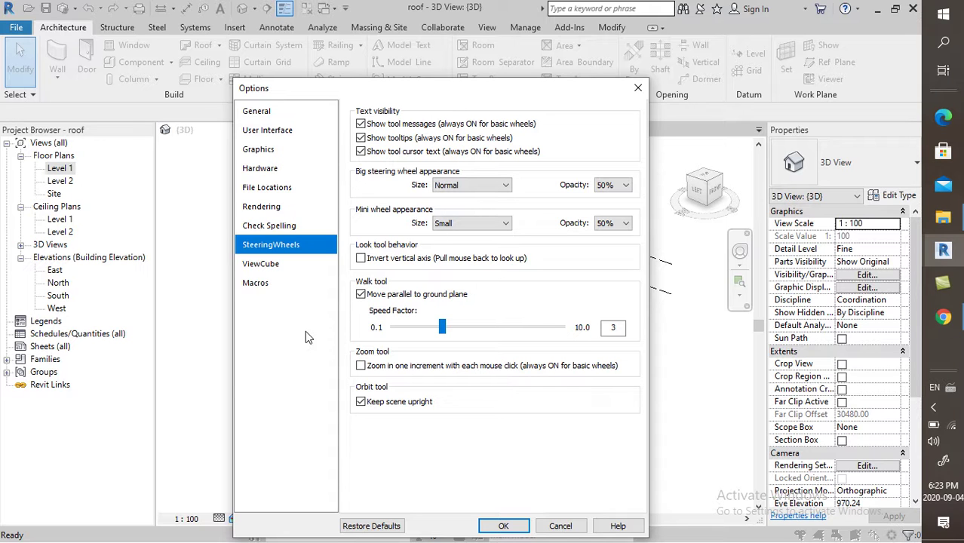
Step: Turn off Show the ViewCube in the ViewCube options, apply the options, and bring the ViewCube back in the 3D view
click(266, 269)
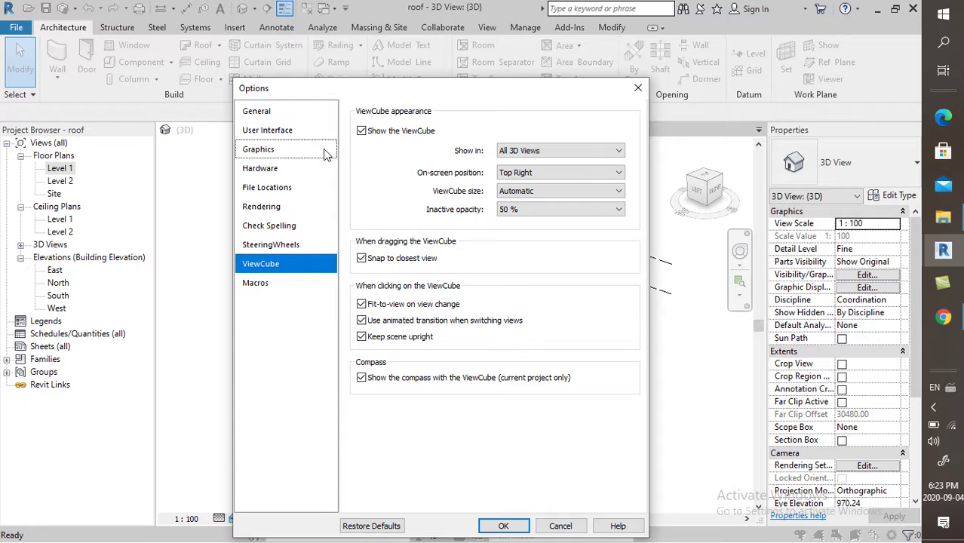
click(361, 131)
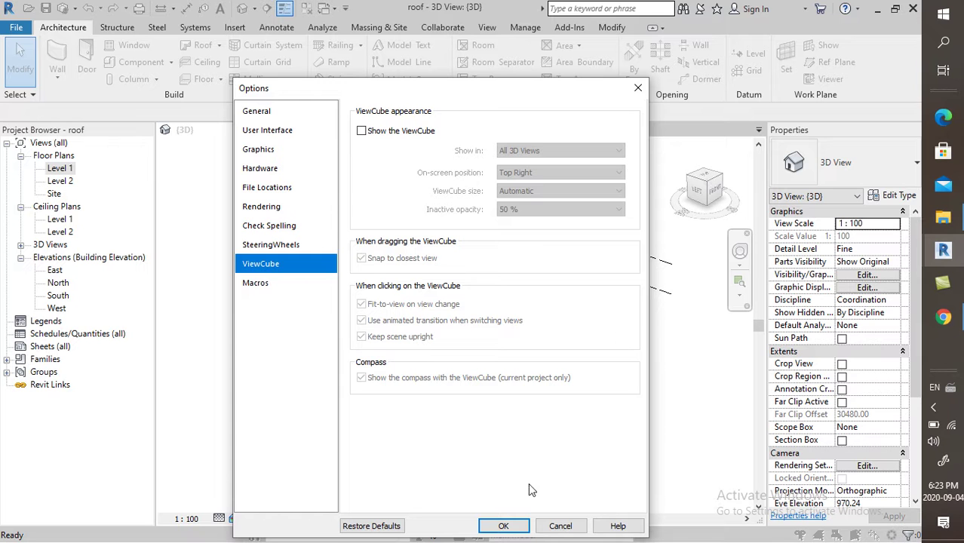
click(502, 526)
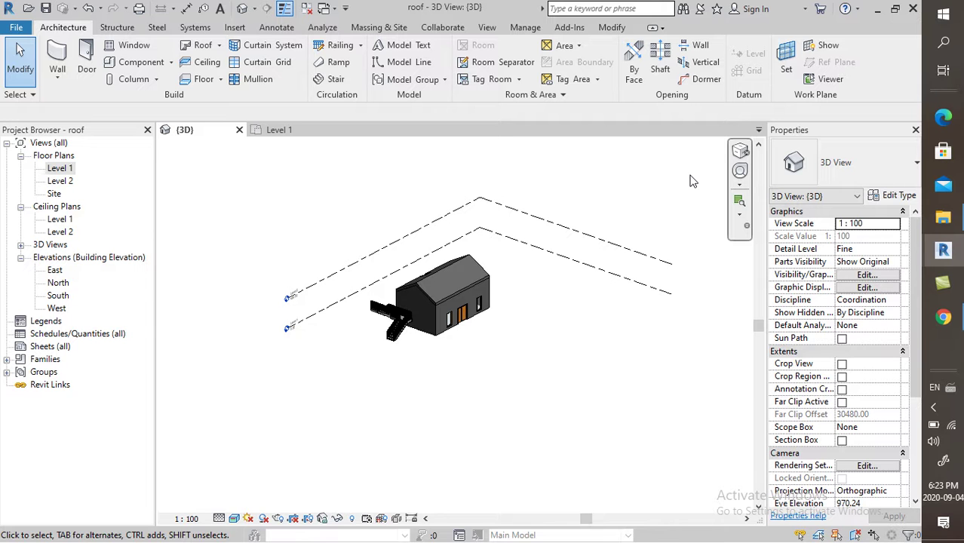
click(743, 151)
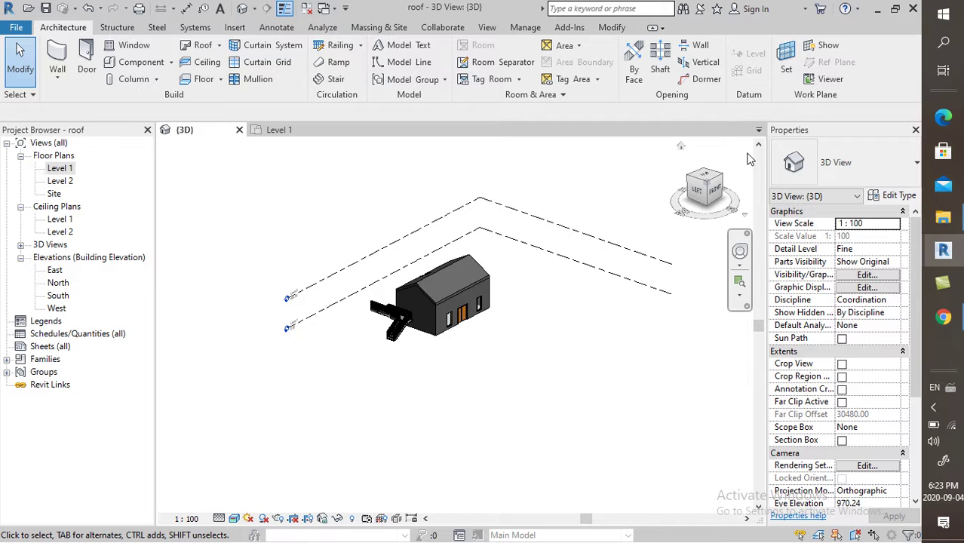
Step: Set the ViewCube's on-screen position to Bottom Left in the ViewCube options and apply the options
click(16, 27)
click(202, 349)
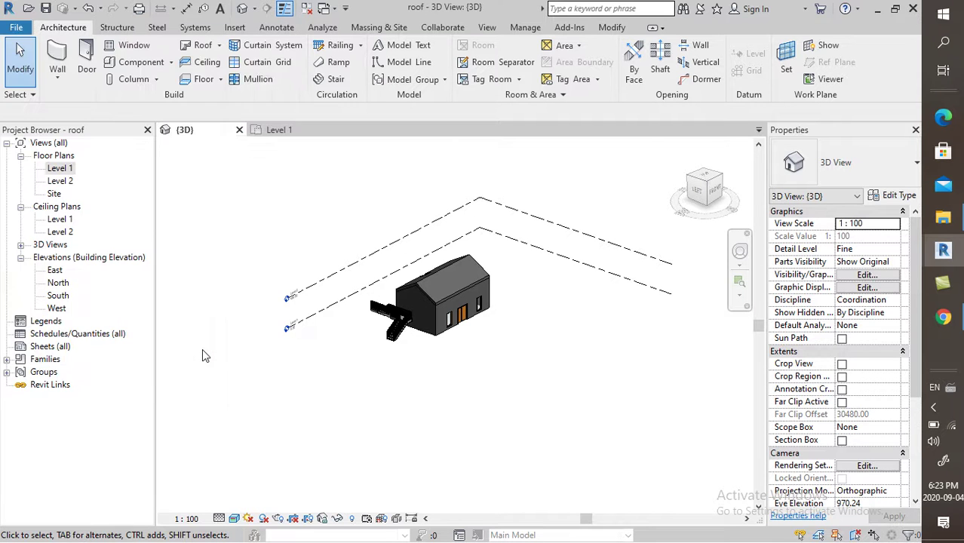
click(269, 264)
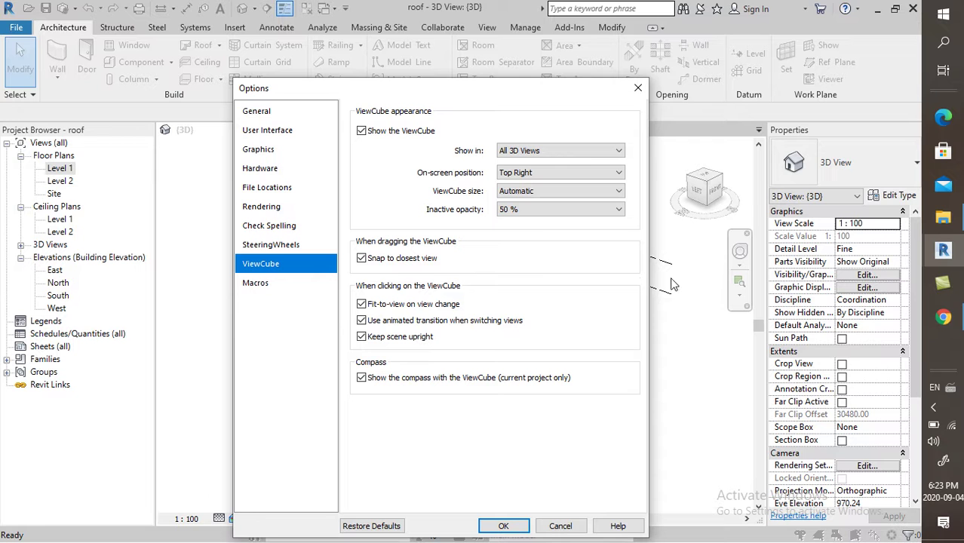
click(550, 175)
click(617, 173)
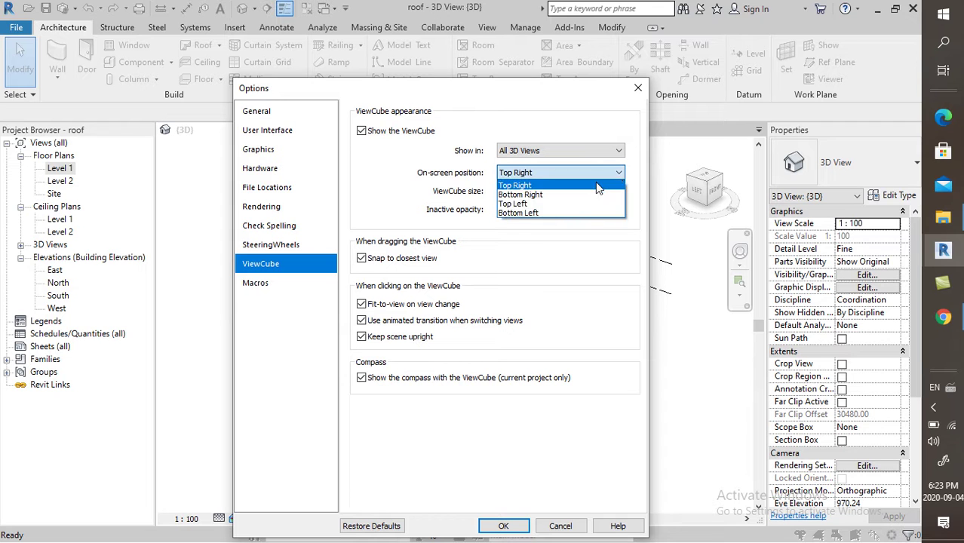
click(545, 214)
click(504, 526)
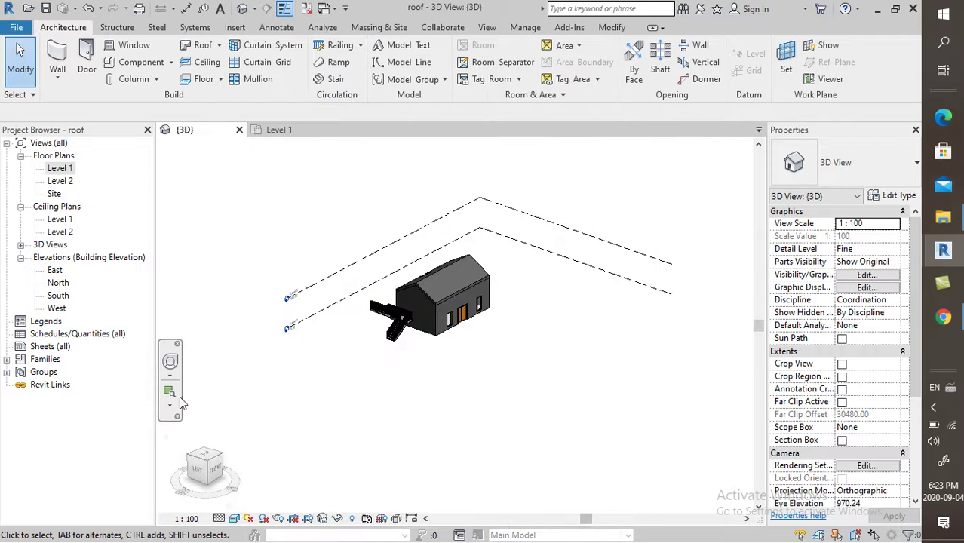
Step: Set the ViewCube's on-screen position to Top Right in the ViewCube options and apply the options
click(15, 28)
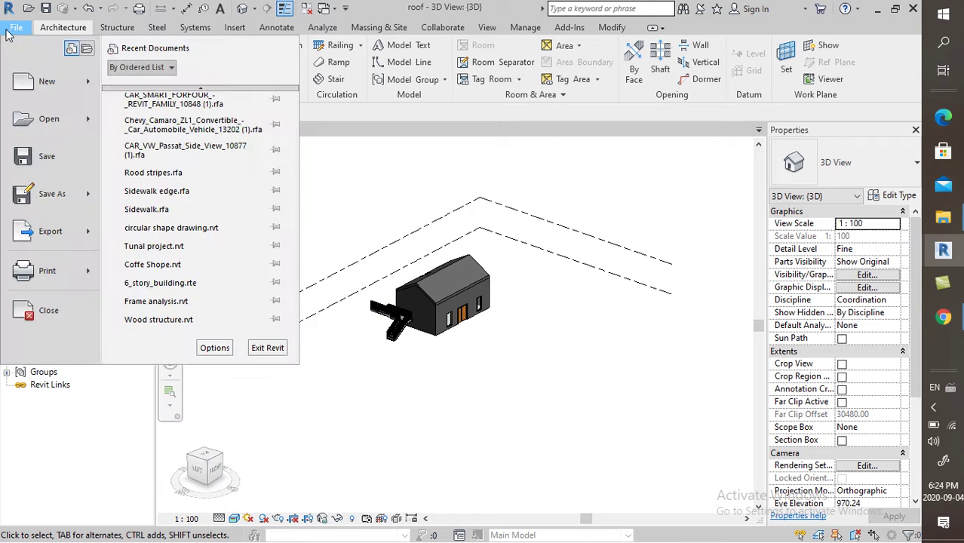
click(212, 349)
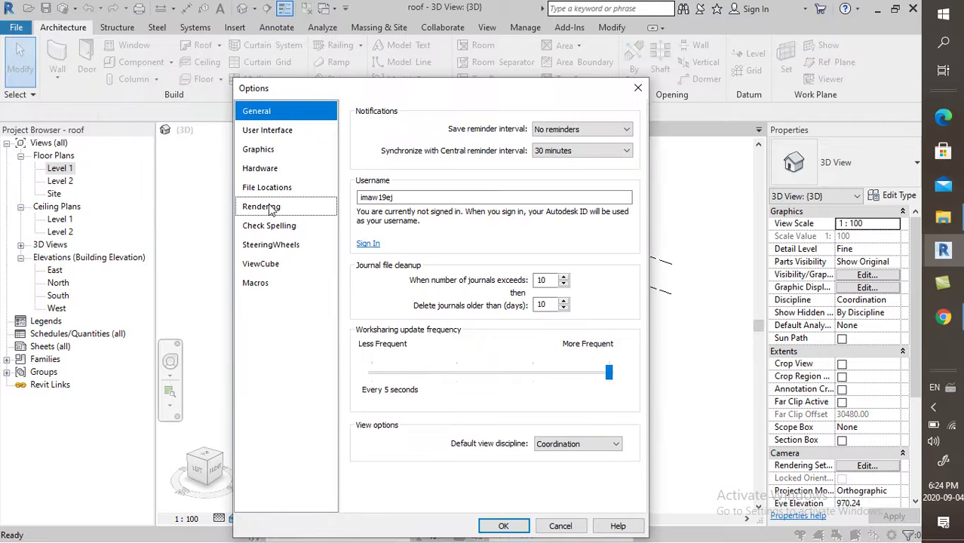
click(260, 264)
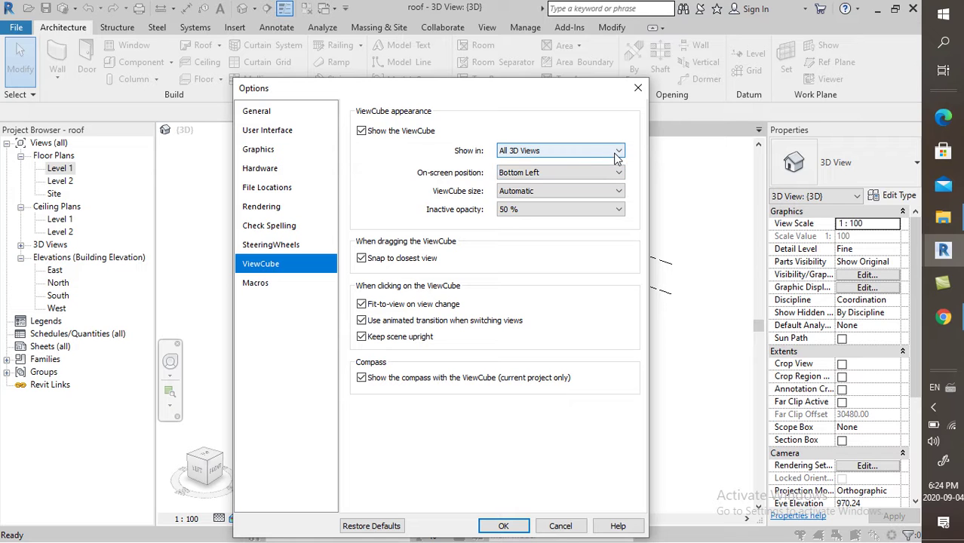
click(617, 155)
click(618, 155)
click(616, 174)
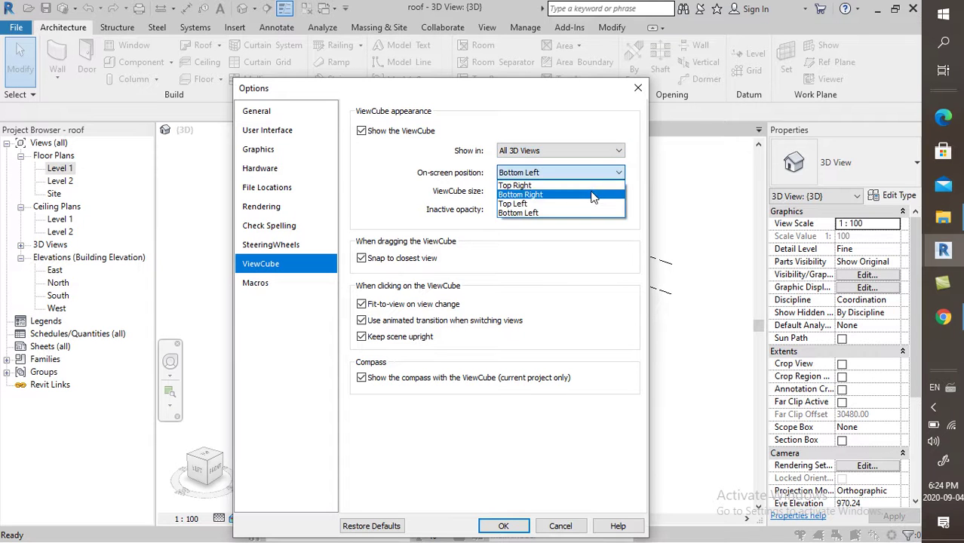
click(588, 185)
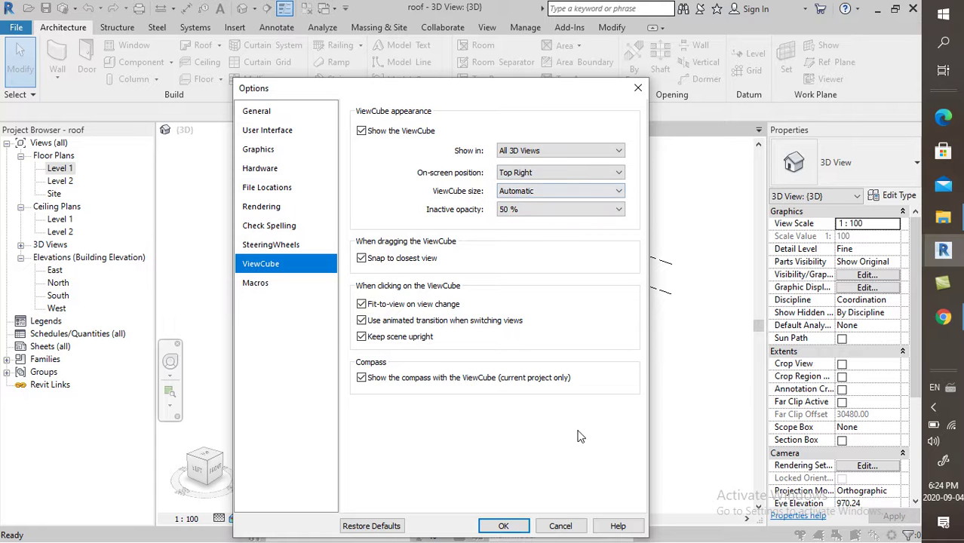
click(504, 526)
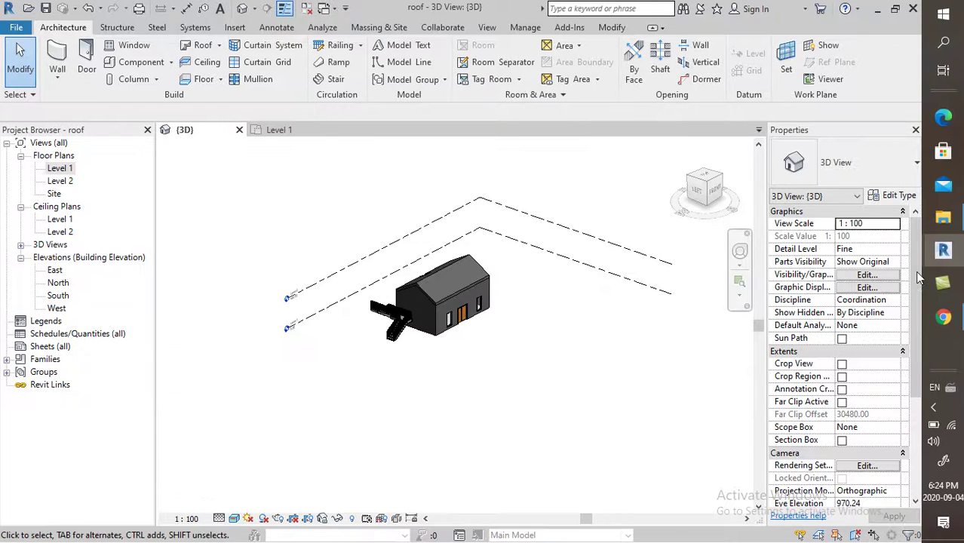
click(934, 409)
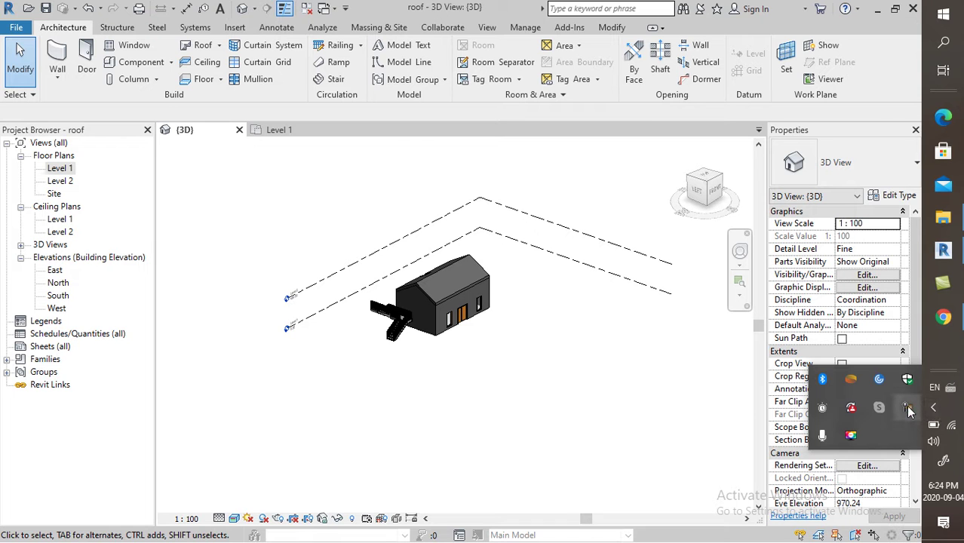
click(908, 409)
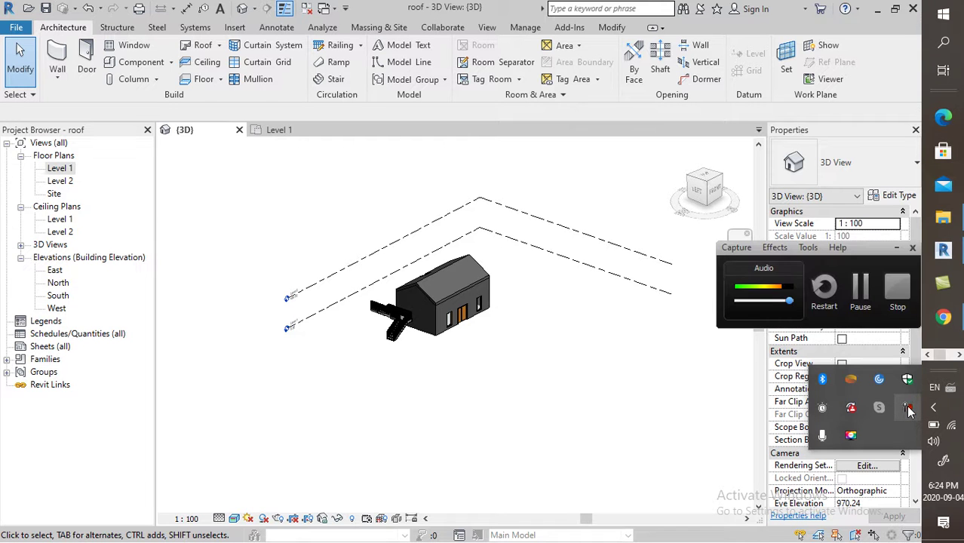